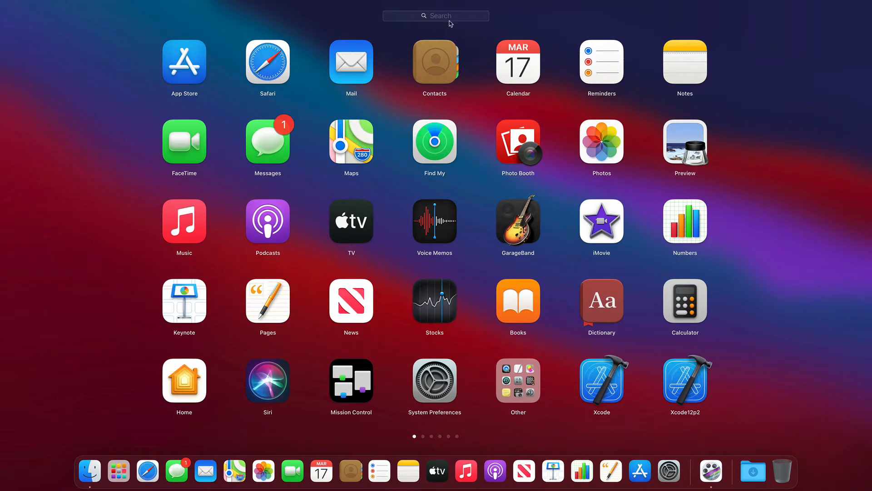
Step: Switch to Safari, dismiss the What's New notice and search the web for "jacktrip"
left_click(450, 18)
left_click(149, 477)
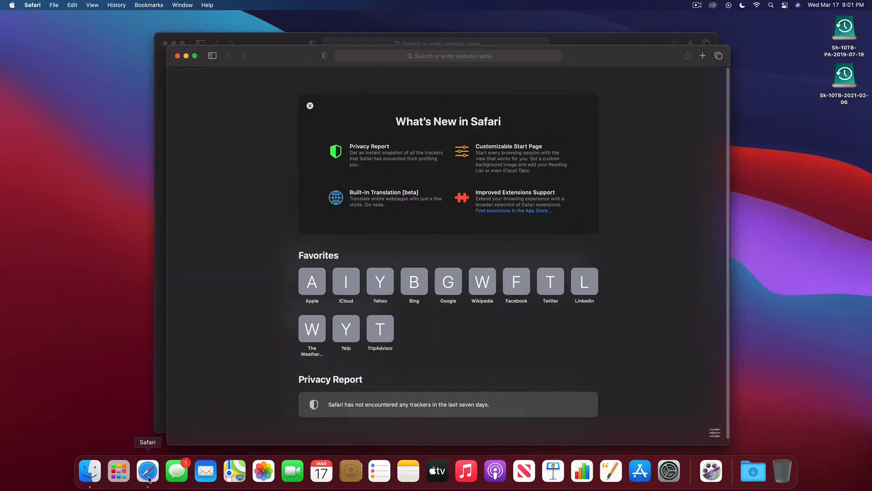
left_click(310, 106)
left_click(403, 56)
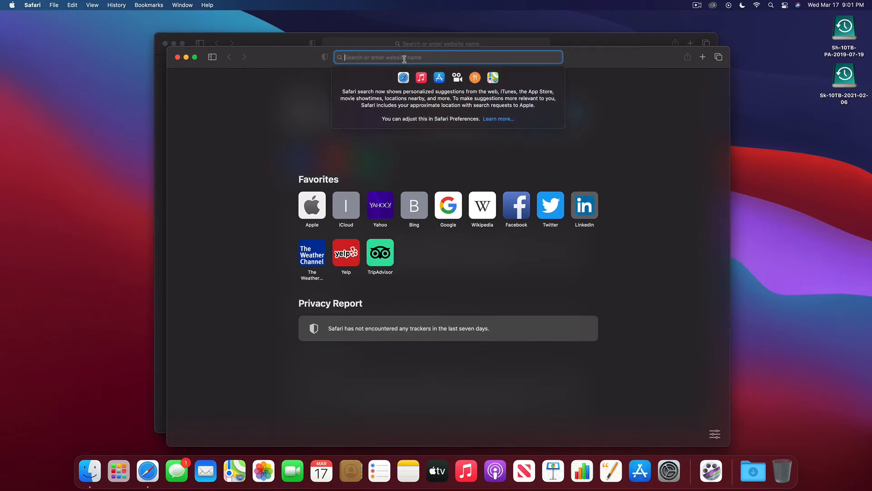
type("jacktrip")
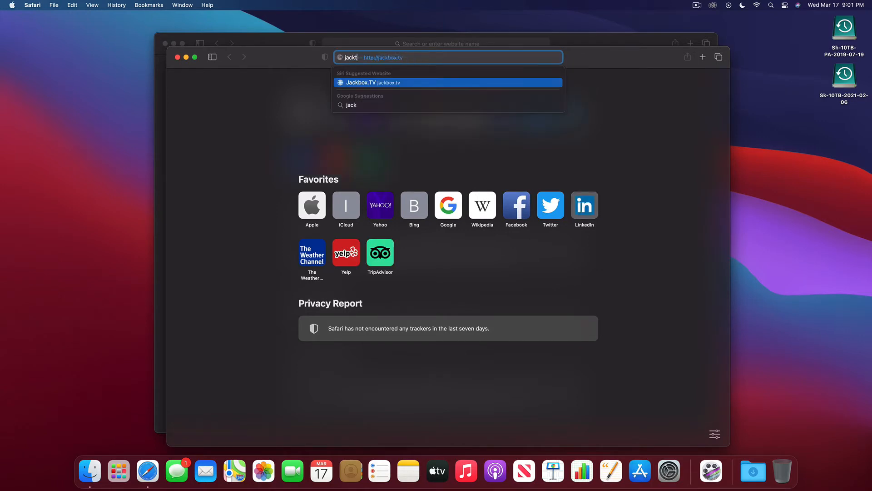
key("Return")
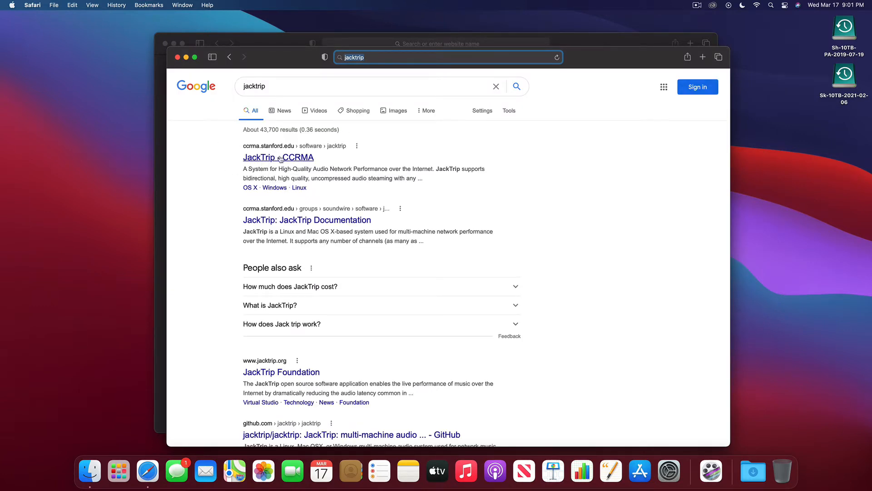
Step: Search the web for "qjacktrip" instead and open the "Other Dev Projects" result from psi-borg.org
left_click(345, 57)
type("q")
key("Return")
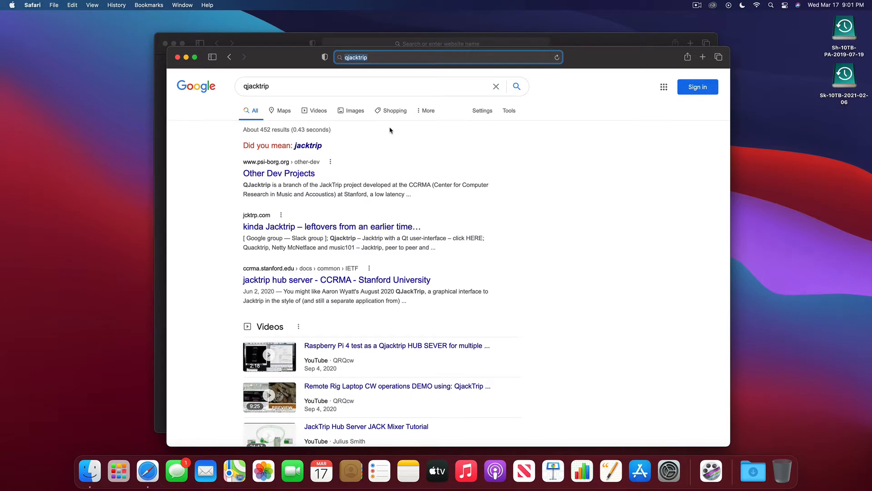
scroll(605, 200, "up", 1)
left_click(264, 176)
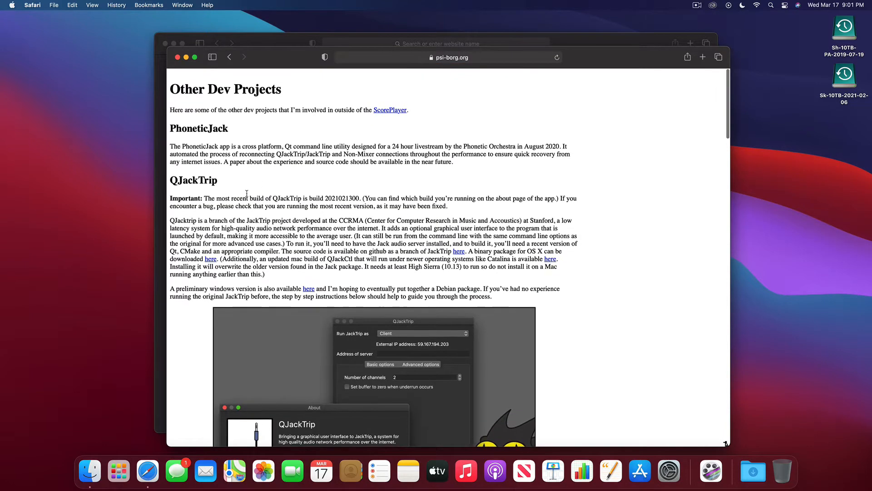
Step: Download the Jack Server and QJackTrip packages for OS X from the Installation instructions, allowing downloads from psi-borg.org
scroll(313, 250, "down", 2)
scroll(312, 250, "down", 10)
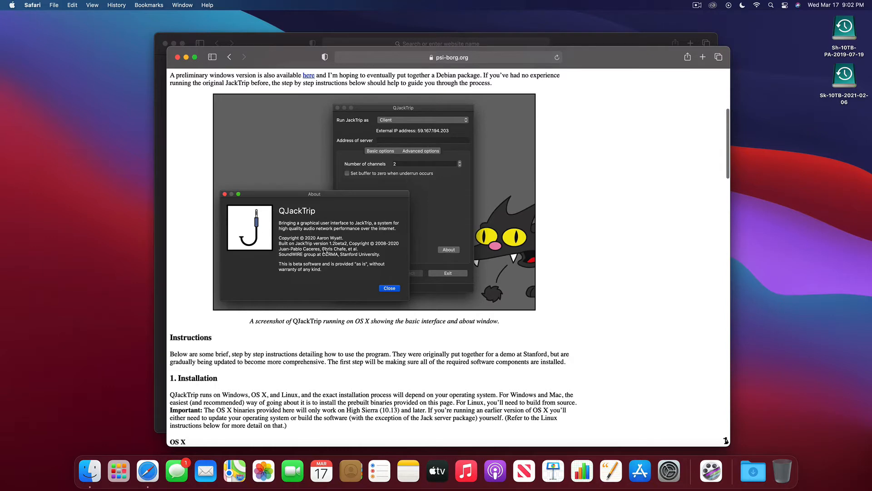
scroll(326, 252, "down", 10)
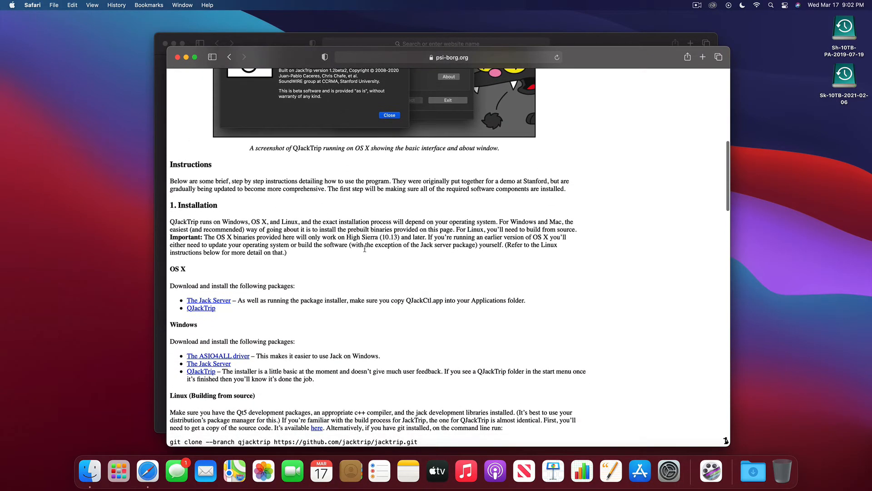
scroll(365, 253, "down", 5)
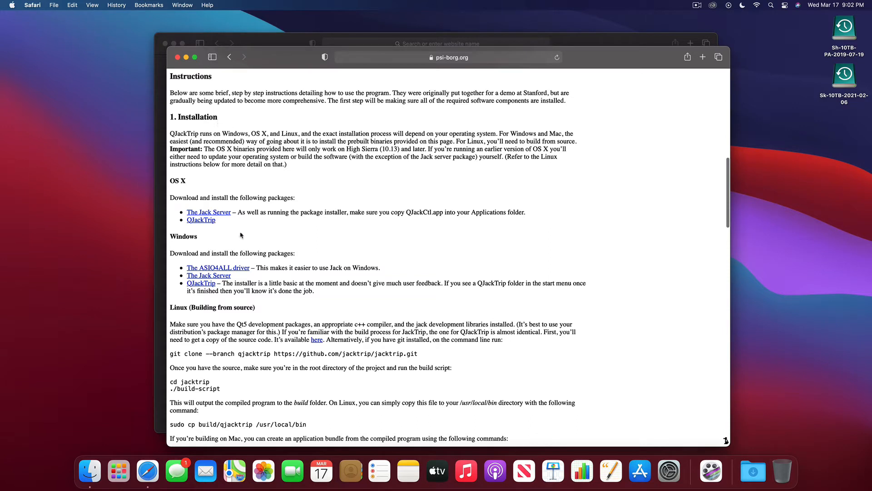
left_click_drag(154, 179, 200, 182)
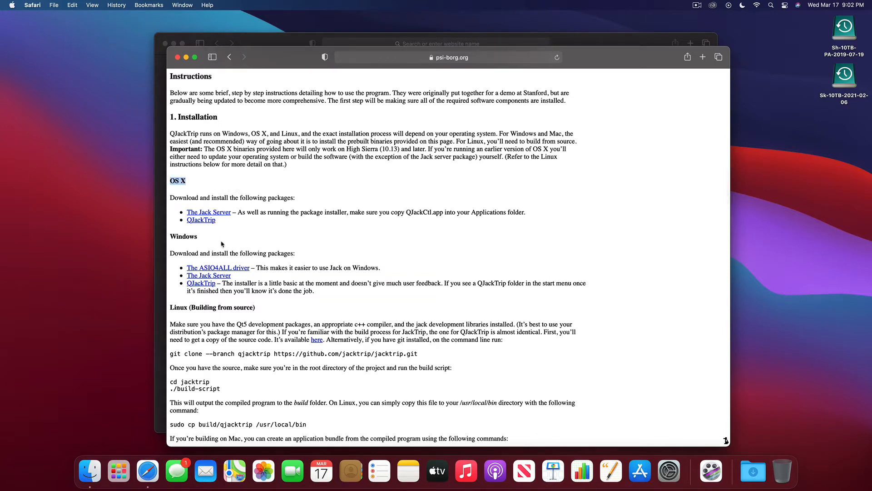
left_click(221, 213)
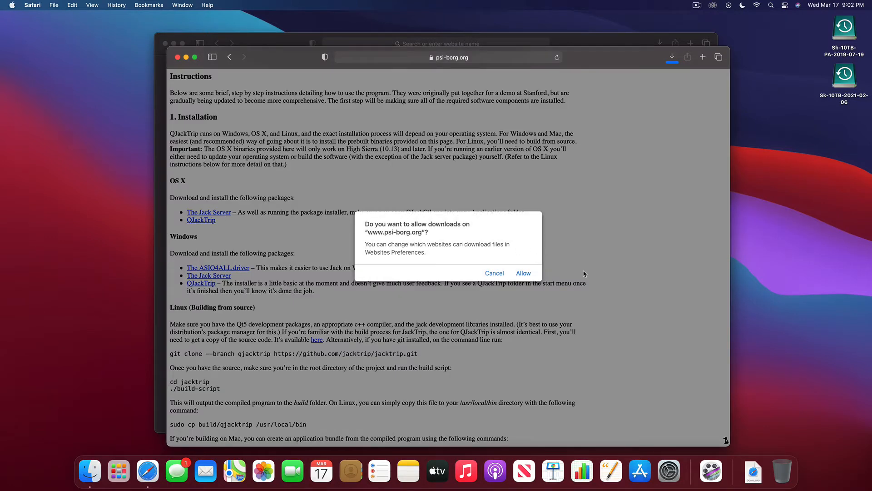
left_click(528, 273)
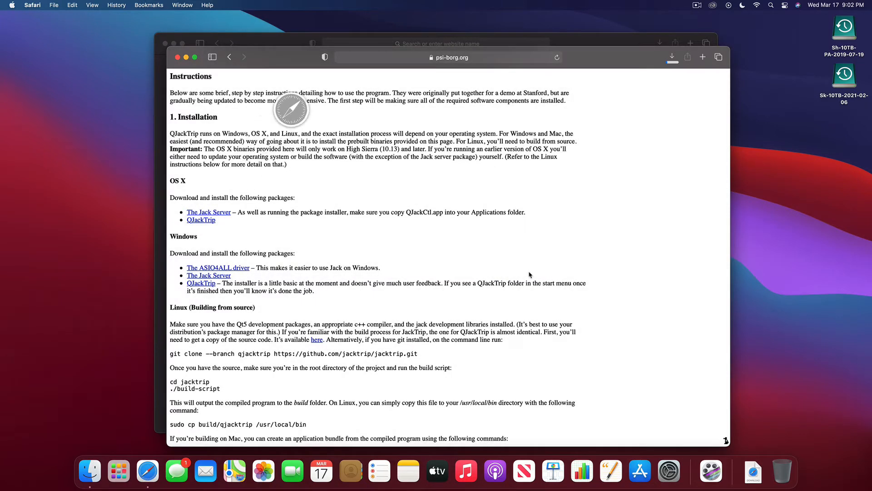
left_click(201, 221)
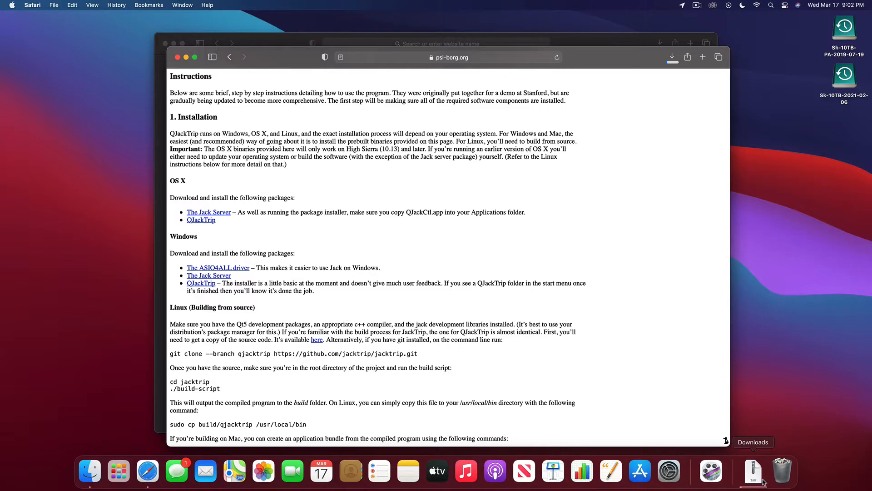
Step: Review the "Setting Up Jack" and "Using QJackTrip" instructions, including QJackCtl, Frames/Period, Sample Rate and client options
scroll(525, 278, "up", 3)
scroll(525, 279, "down", 5)
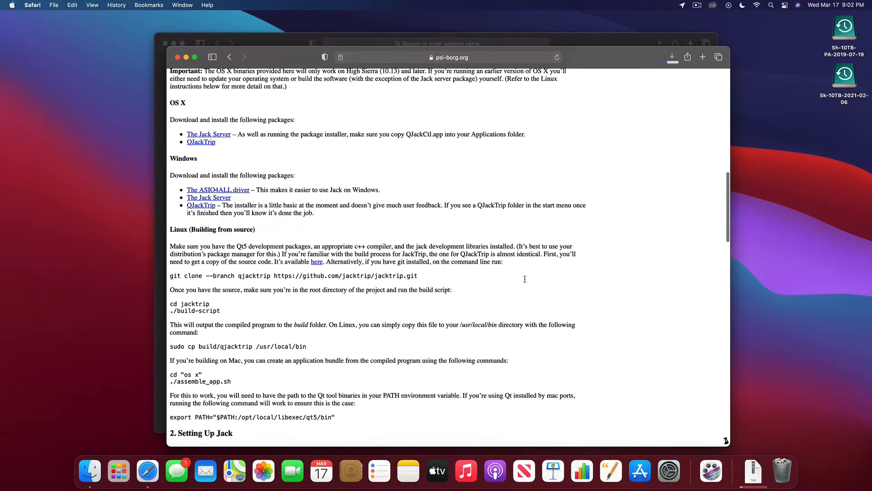
scroll(525, 278, "down", 10)
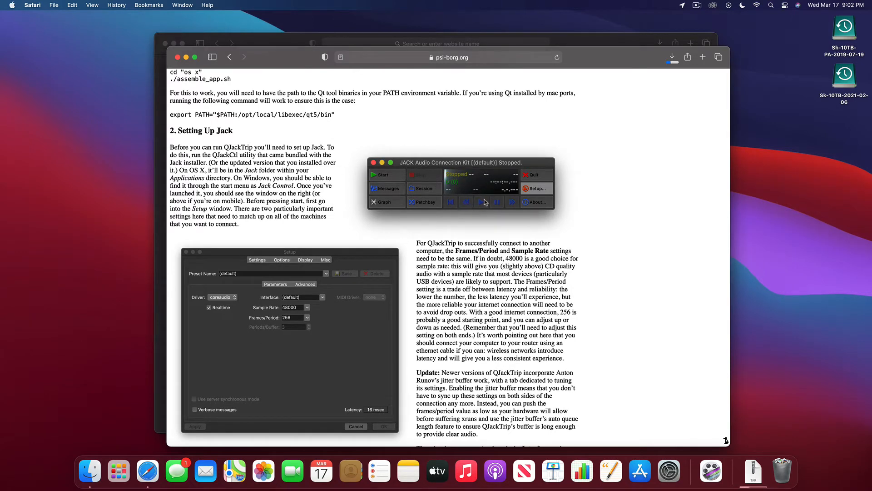
double_click(221, 155)
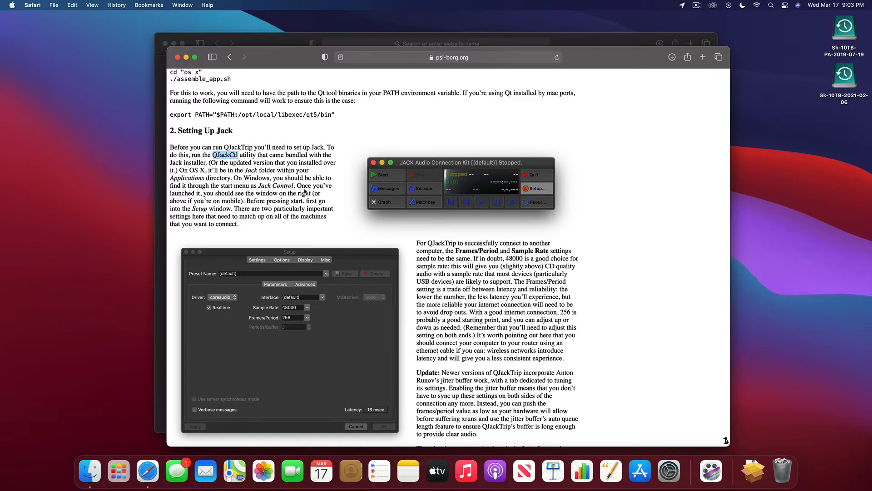
scroll(306, 192, "up", 2)
scroll(305, 191, "down", 5)
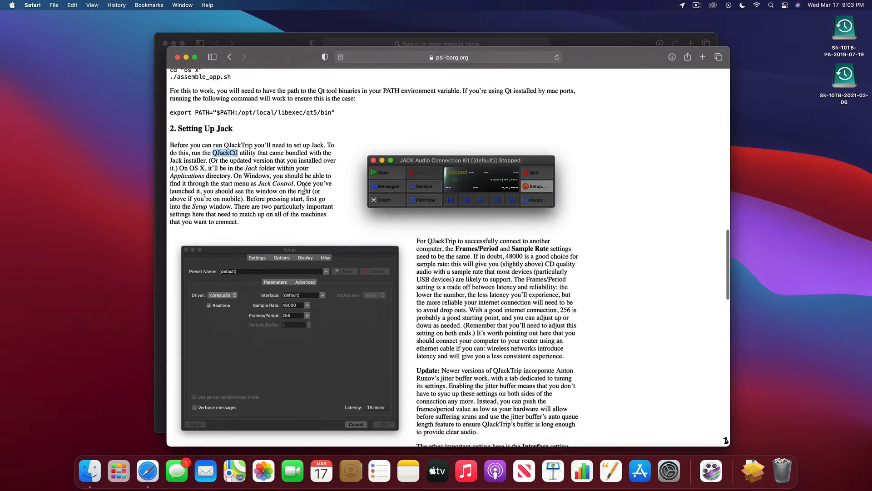
scroll(305, 192, "down", 5)
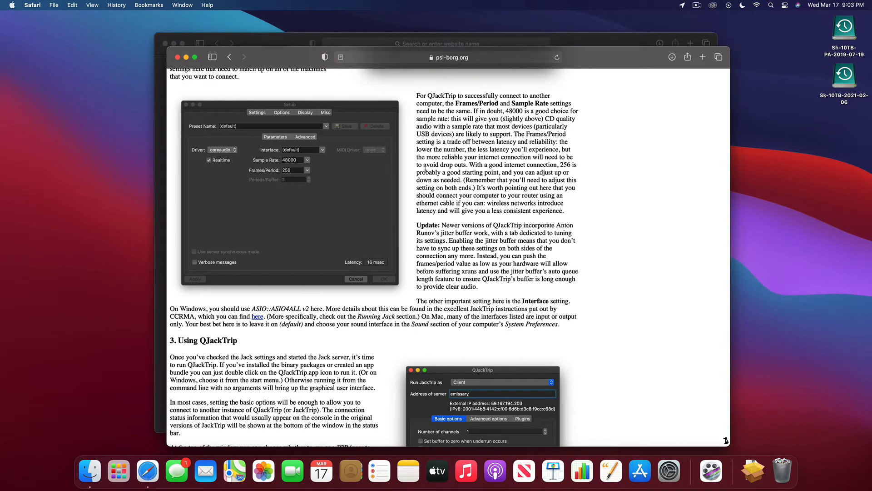
scroll(425, 168, "down", 2)
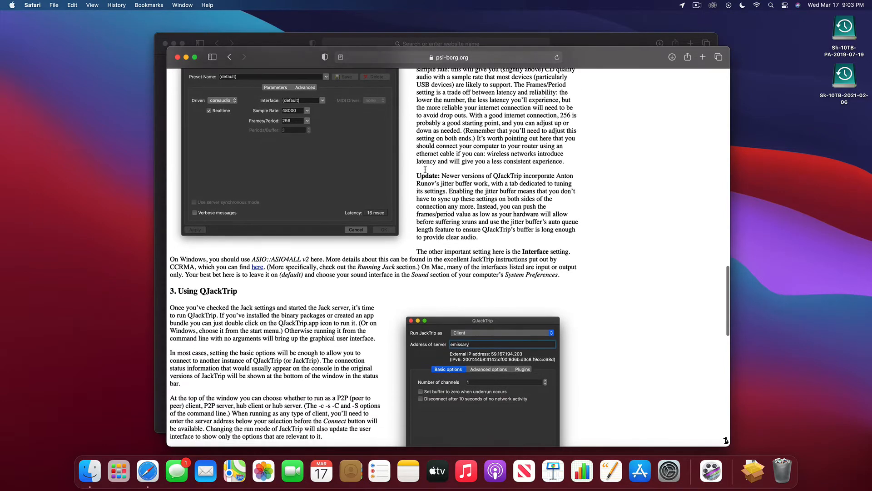
scroll(425, 168, "up", 3)
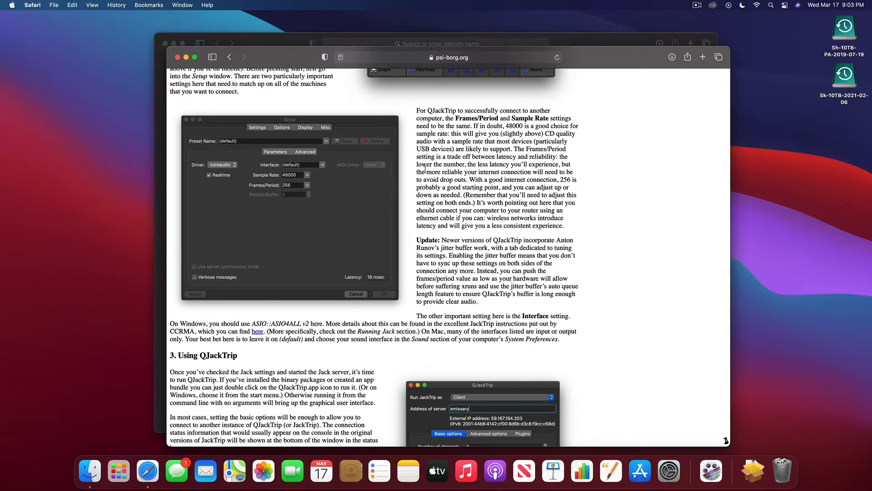
scroll(425, 169, "down", 3)
scroll(425, 170, "up", 4)
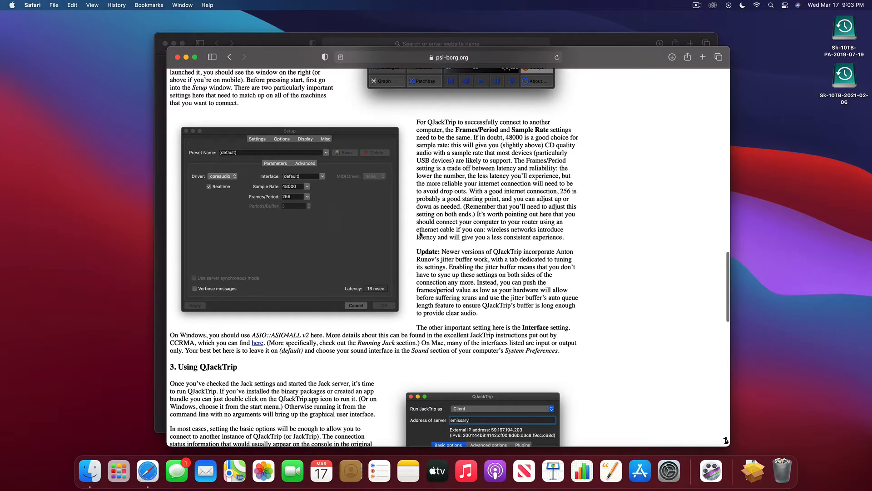
scroll(494, 251, "down", 8)
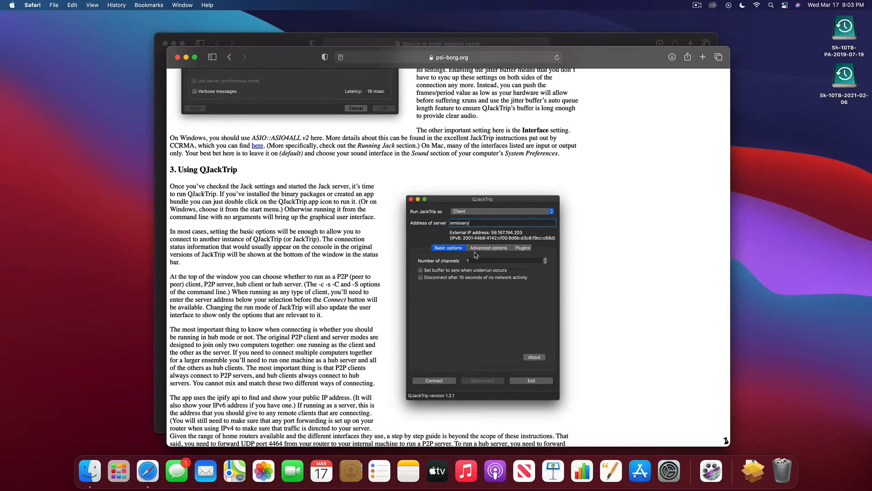
Step: Close both Safari windows, unpack jack2-macOS-v1.9.17.tar from Downloads and expand the extracted folder in Finder
left_click(177, 58)
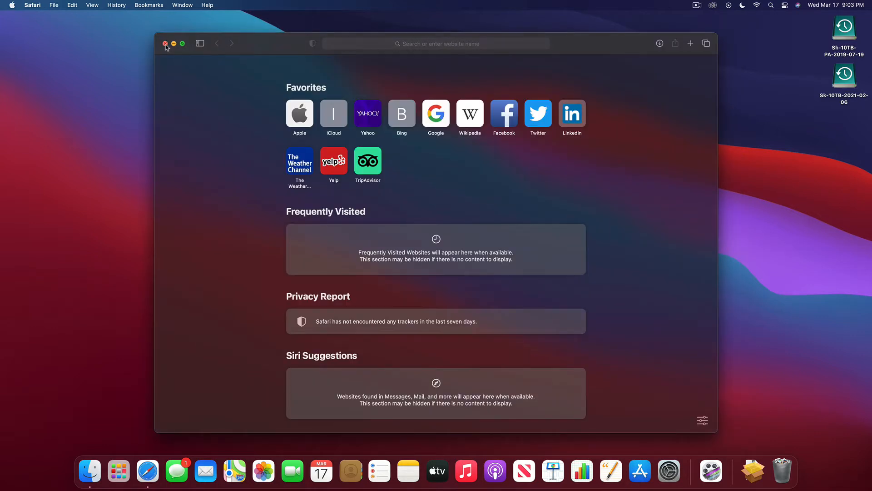
left_click(166, 43)
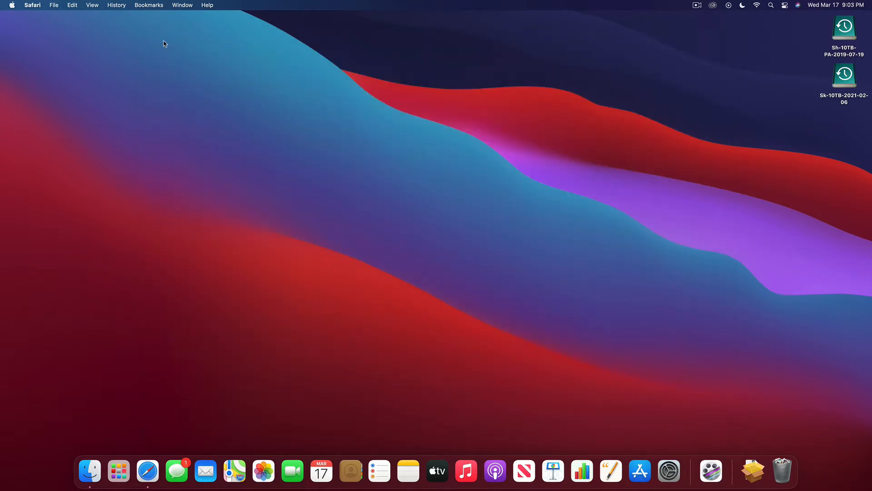
left_click(752, 474)
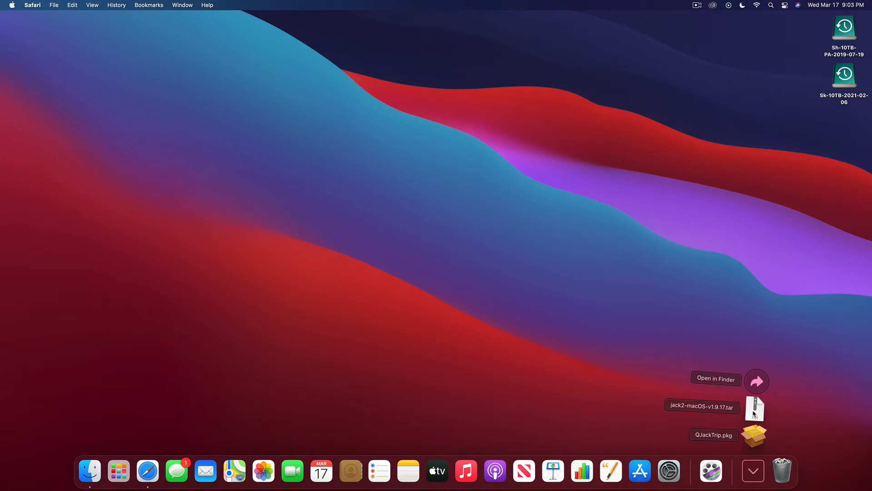
left_click(754, 411)
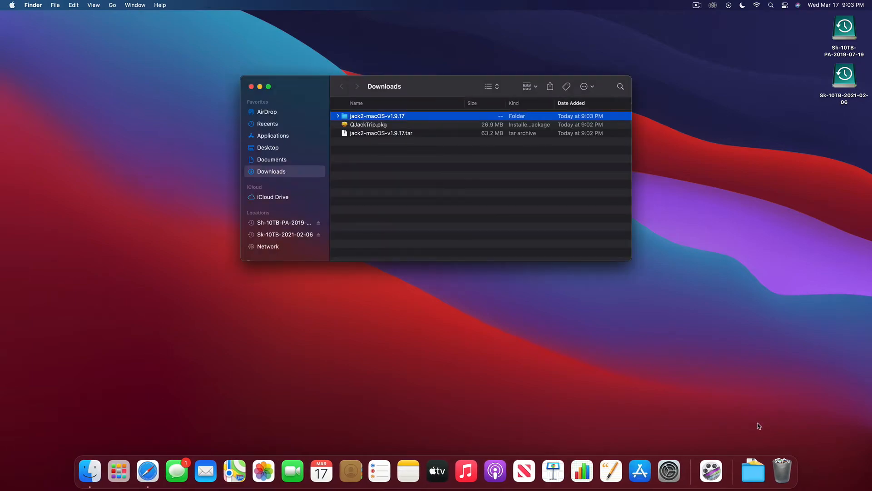
left_click(337, 117)
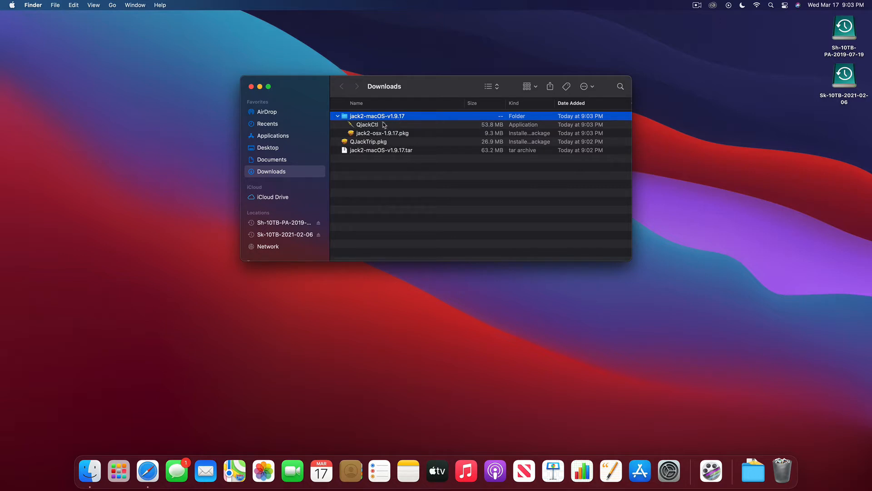
Step: Try to open the jack2-osx-1.9.17.pkg installer and dismiss the security alert
left_click(364, 125)
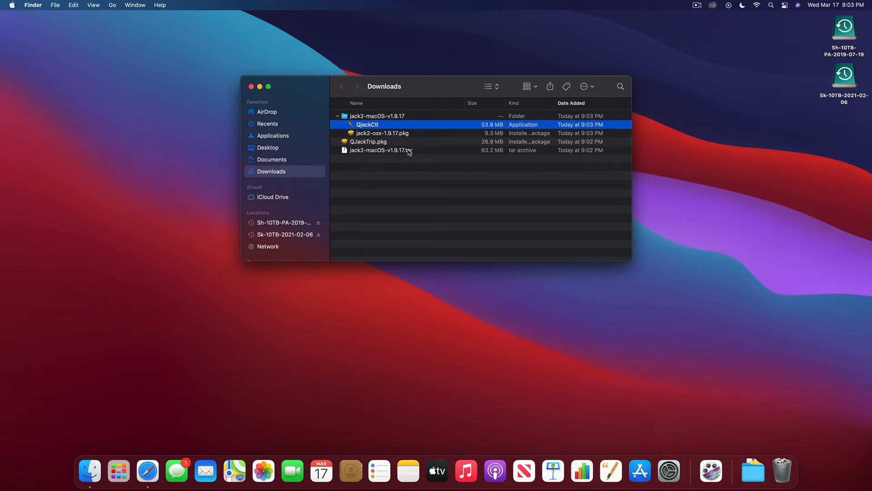
left_click(378, 133)
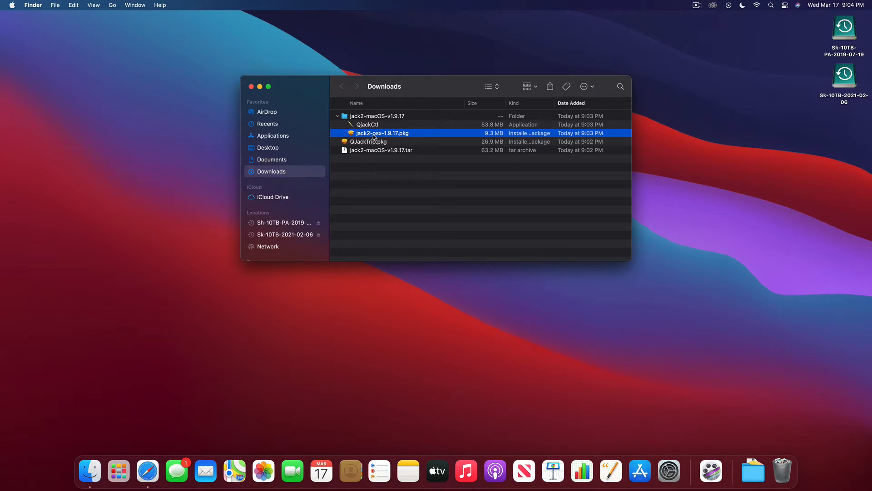
double_click(373, 134)
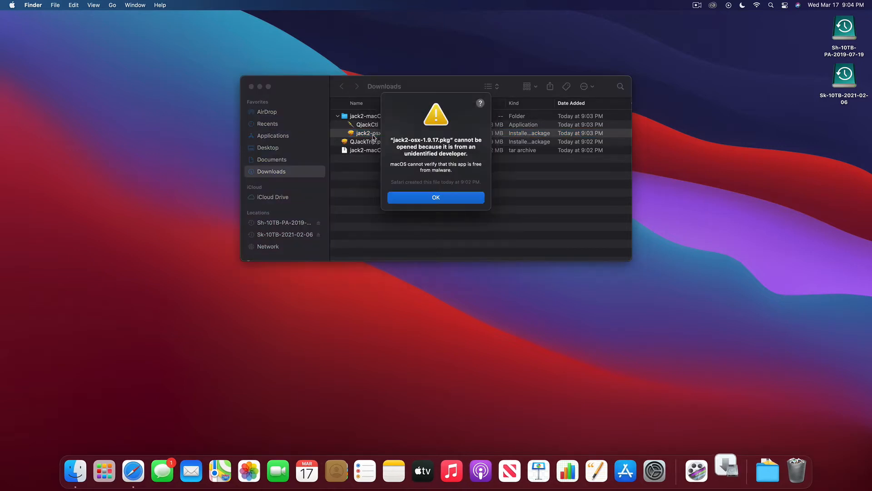
left_click(451, 199)
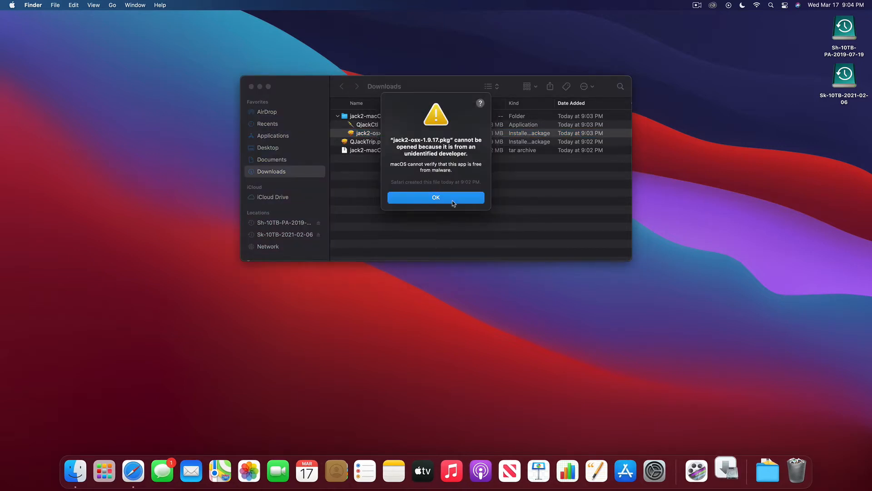
left_click(351, 134)
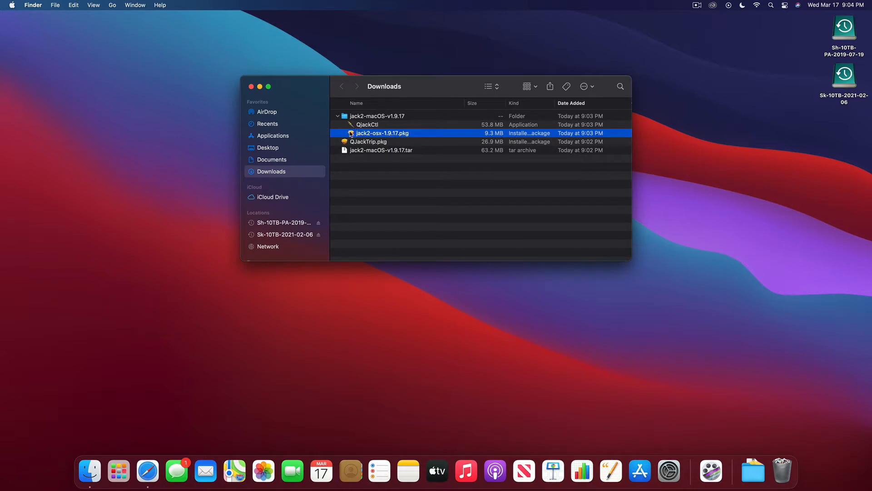
Step: Open System Preferences and find the Mouse settings by searching for "right" and "mouse"
left_click(11, 5)
left_click(26, 35)
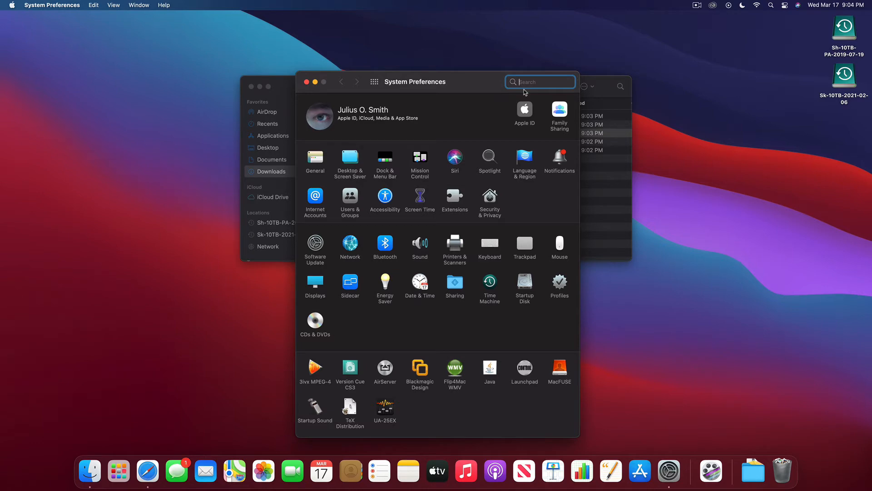
type("right")
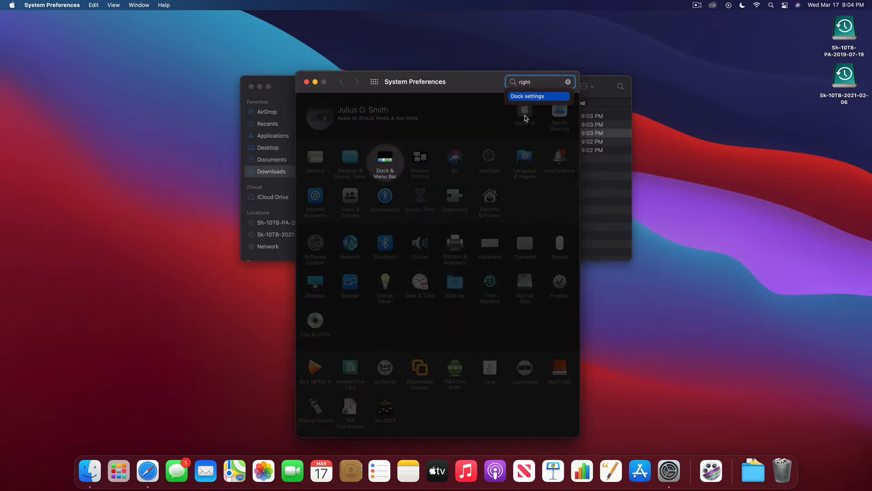
left_click(524, 96)
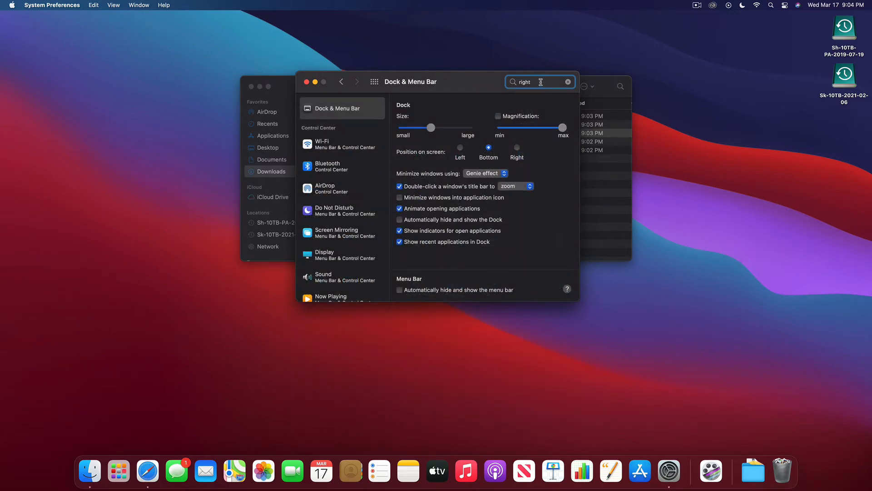
left_click_drag(541, 82, 502, 83)
type("mouse")
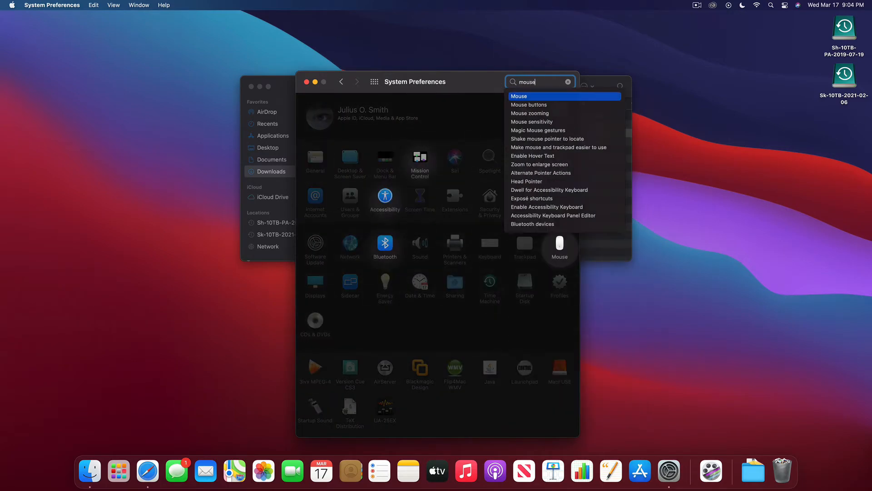
left_click(541, 106)
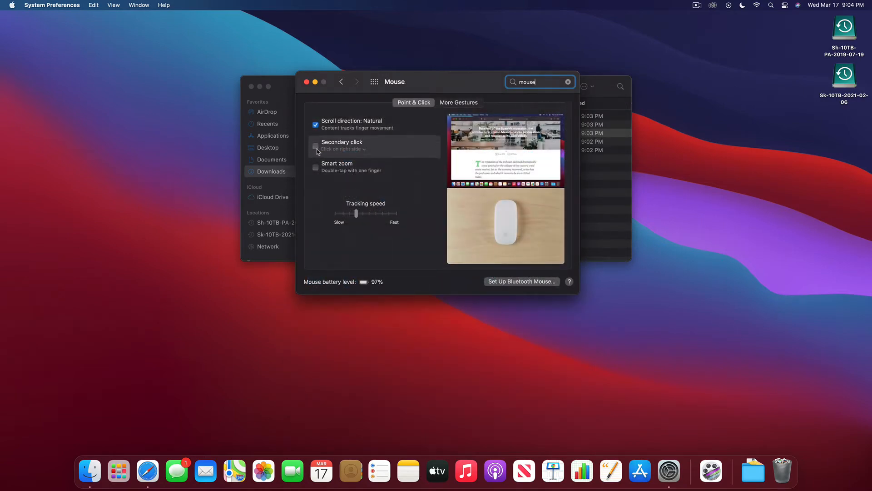
Step: Enable Secondary click on the right side and Smart zoom, turn off natural scroll direction, and close System Preferences
left_click(316, 147)
left_click(316, 168)
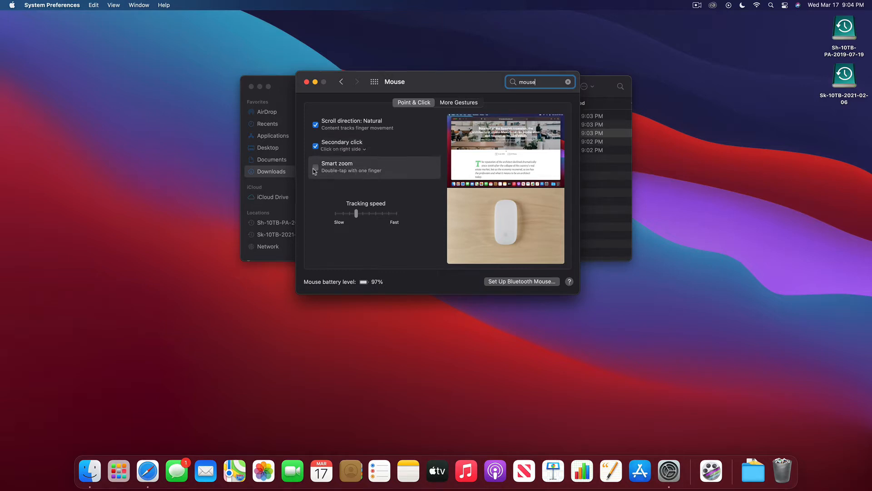
left_click(317, 127)
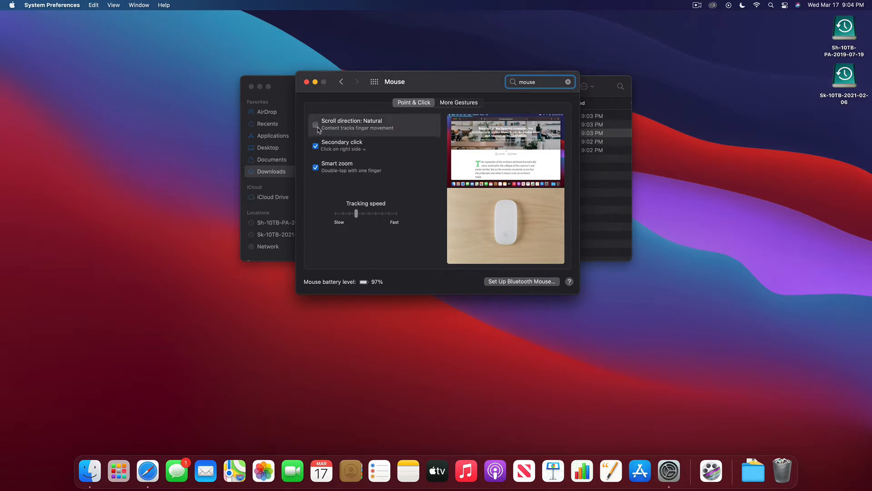
left_click(307, 83)
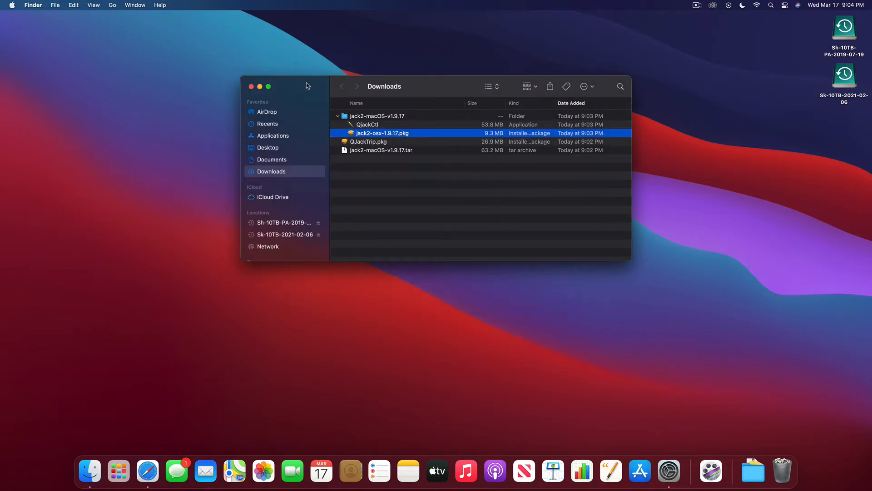
Step: Open jack2-osx-1.9.17.pkg from Downloads with Installer and confirm opening it despite the unverified developer
left_click_drag(455, 88, 452, 85)
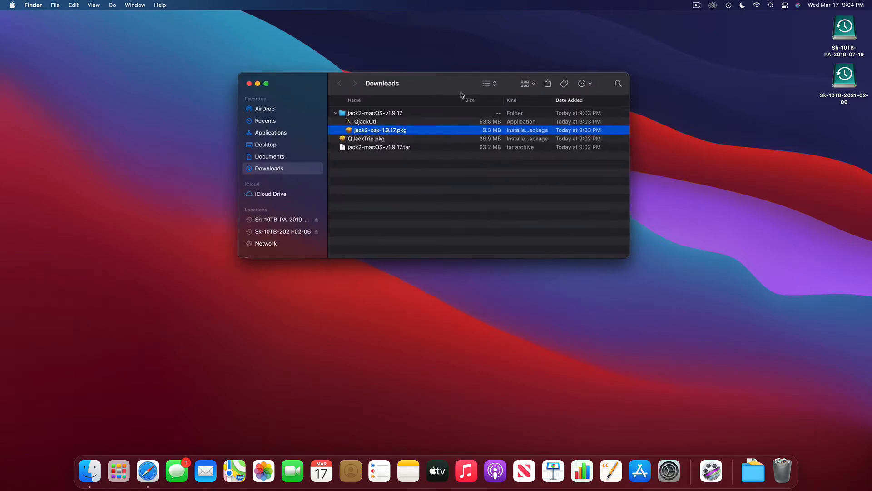
right_click(371, 132)
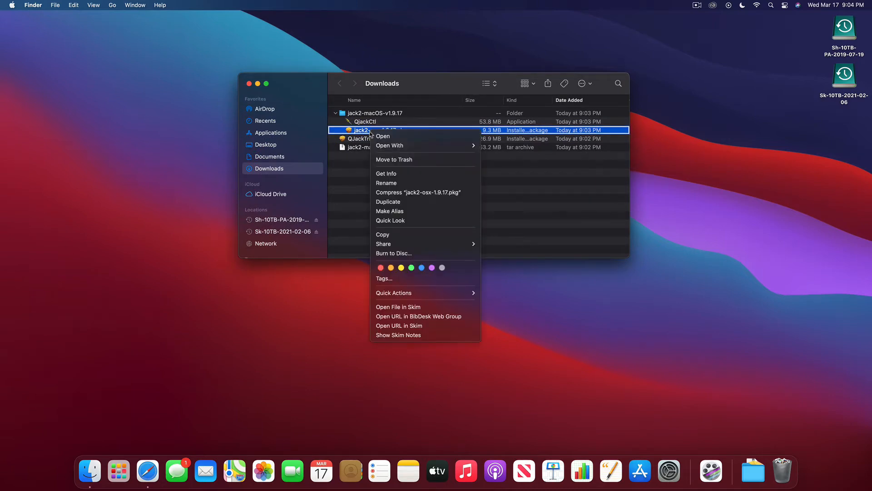
mouse_move(396, 145)
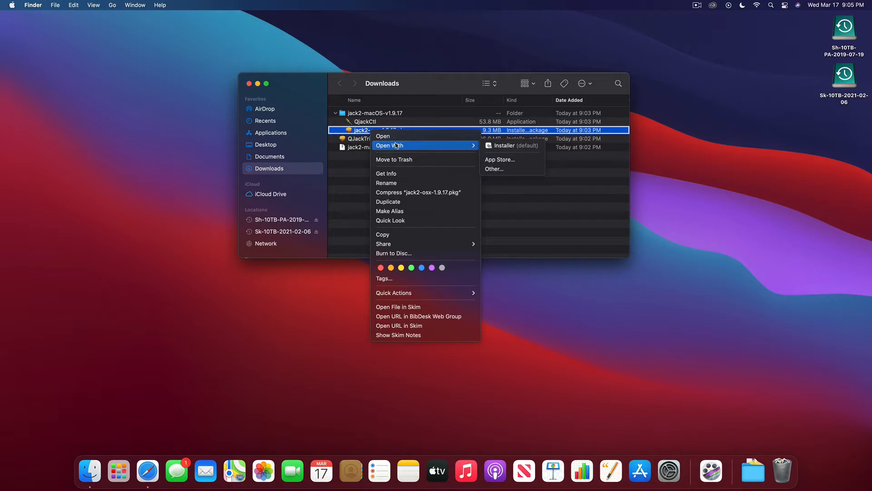
left_click(527, 149)
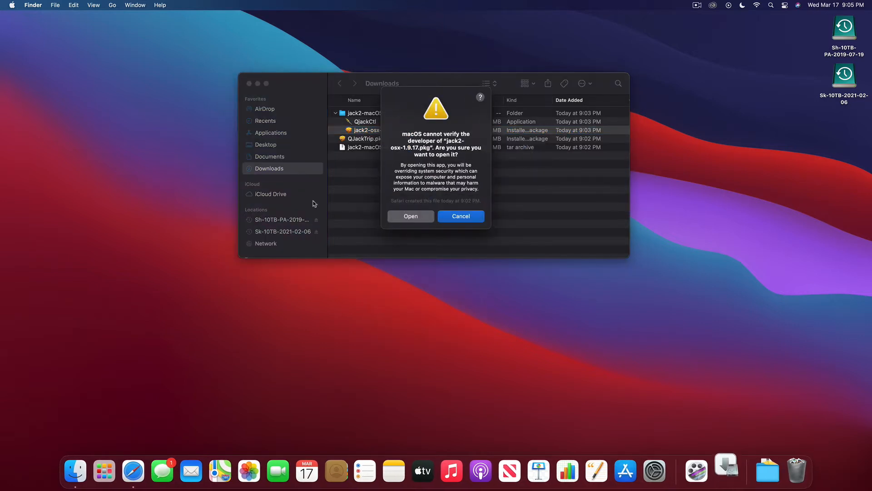
left_click(413, 217)
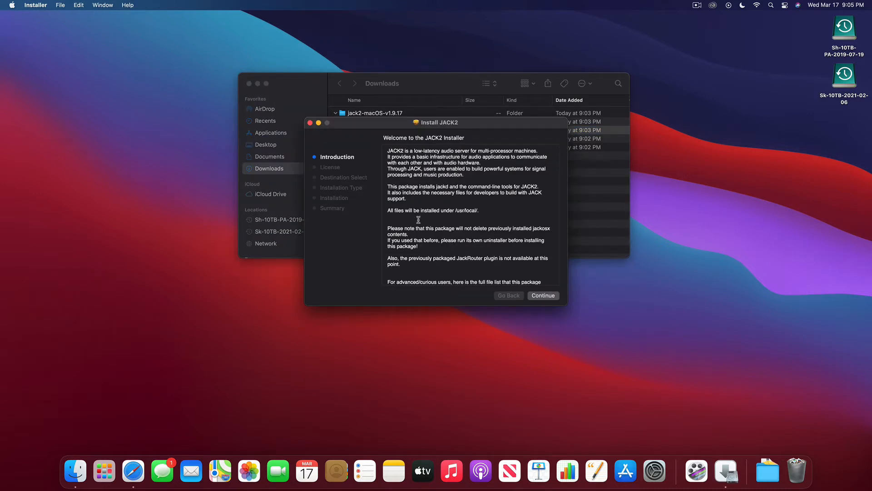
Step: Proceed through the JACK2 installer's introduction and agree to the software license agreement
left_click(556, 298)
left_click(555, 299)
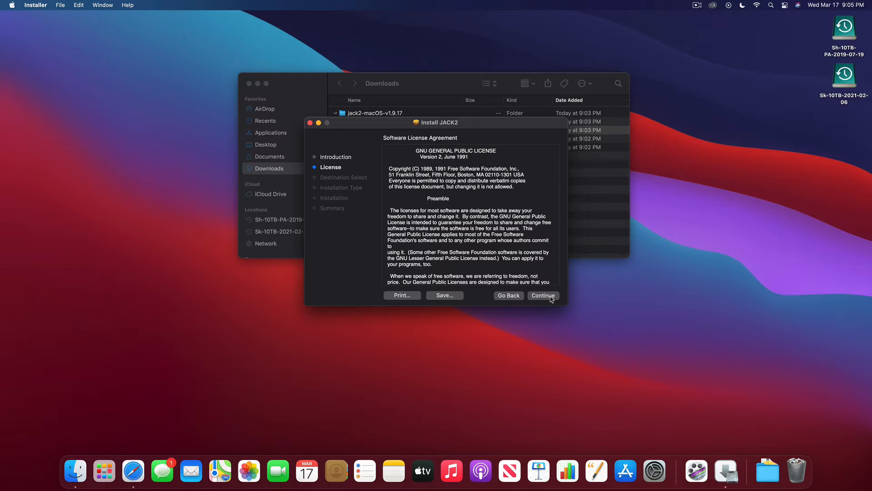
left_click(551, 299)
left_click(551, 298)
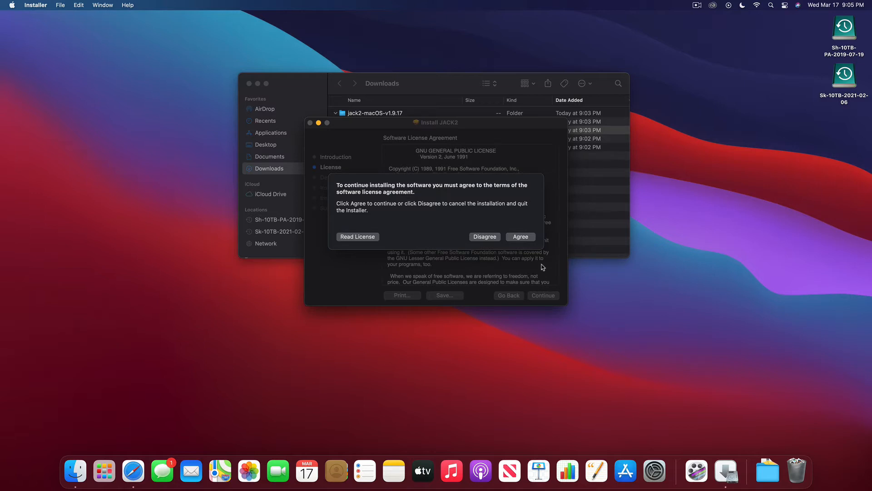
left_click(526, 241)
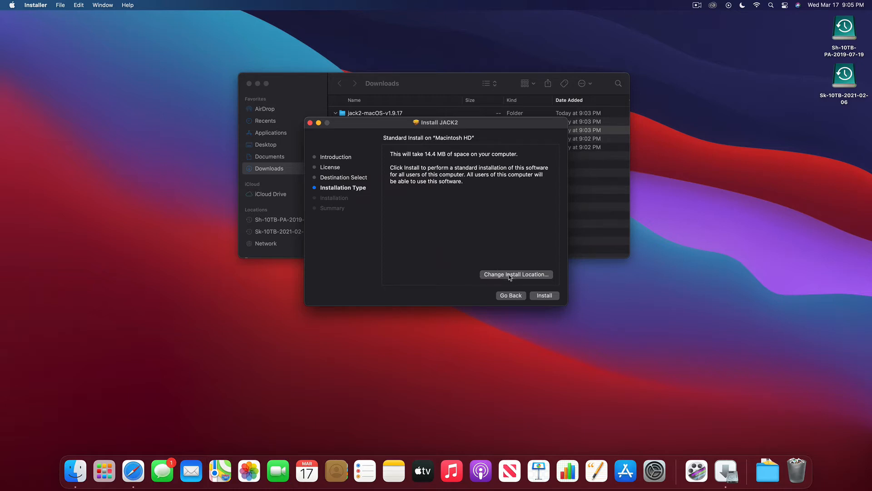
Step: Start the standard JACK2 installation on Macintosh HD and authorize it with the account password
left_click(551, 297)
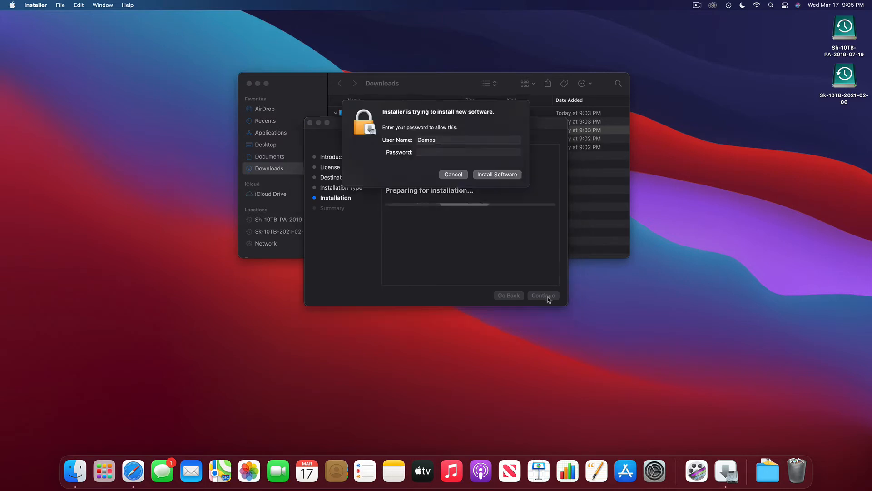
type("••••••••••")
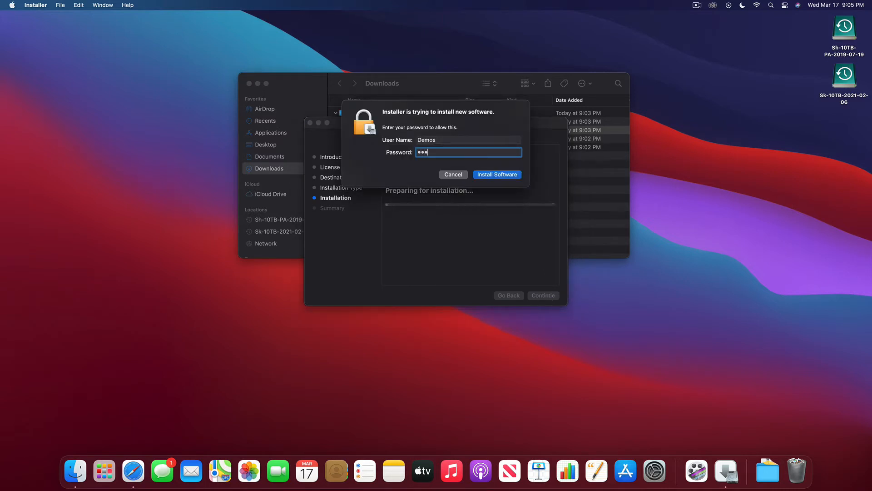
key("Return")
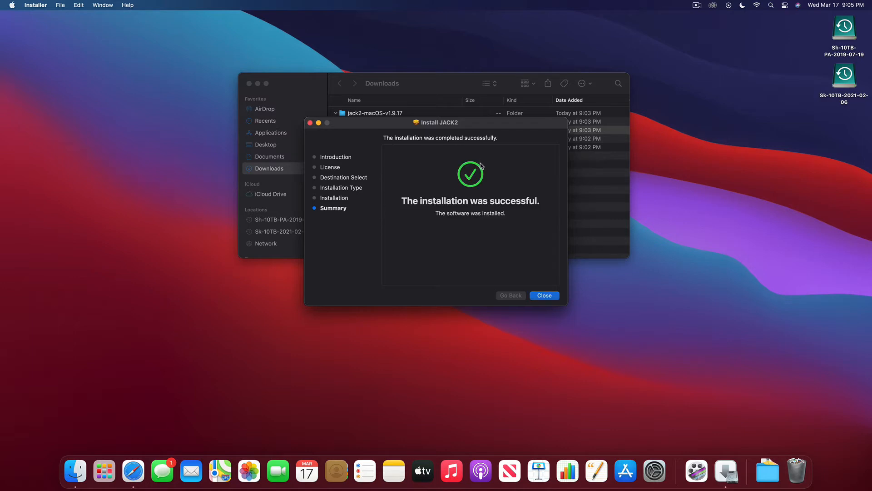
Step: Close the finished JACK2 installer, allow it access to the Downloads folder, and move the installer package to the Trash
left_click(555, 298)
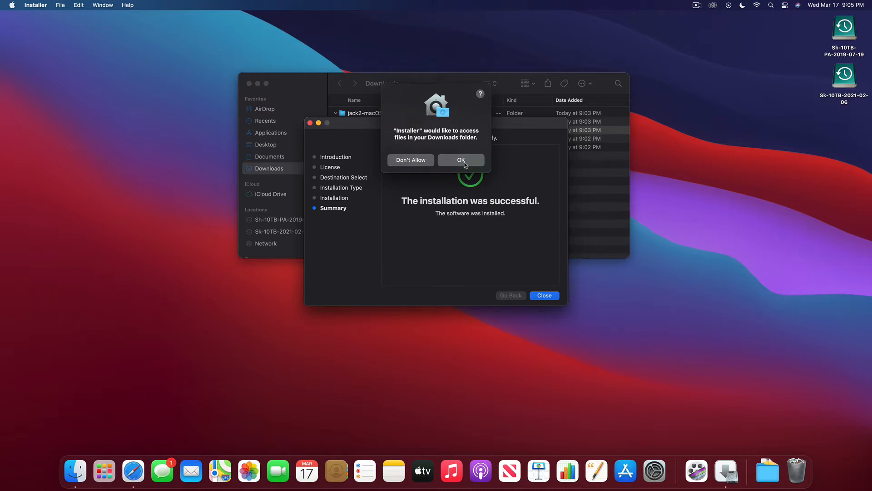
left_click(461, 159)
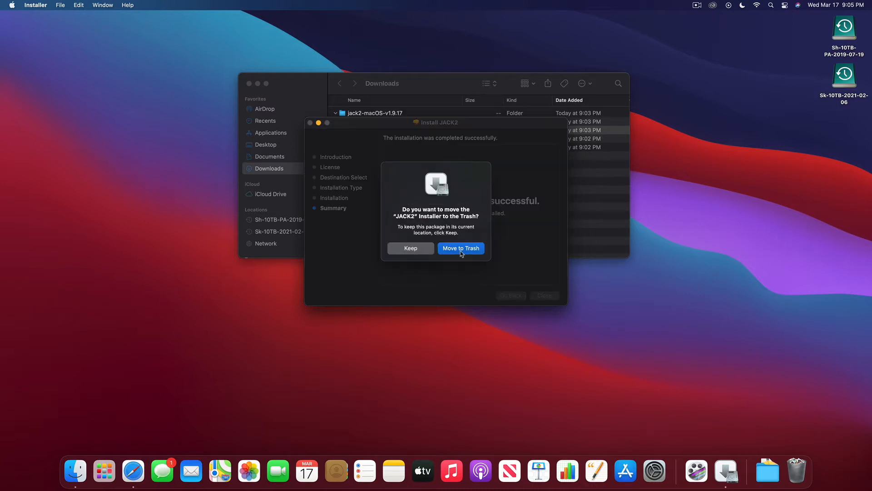
left_click(460, 248)
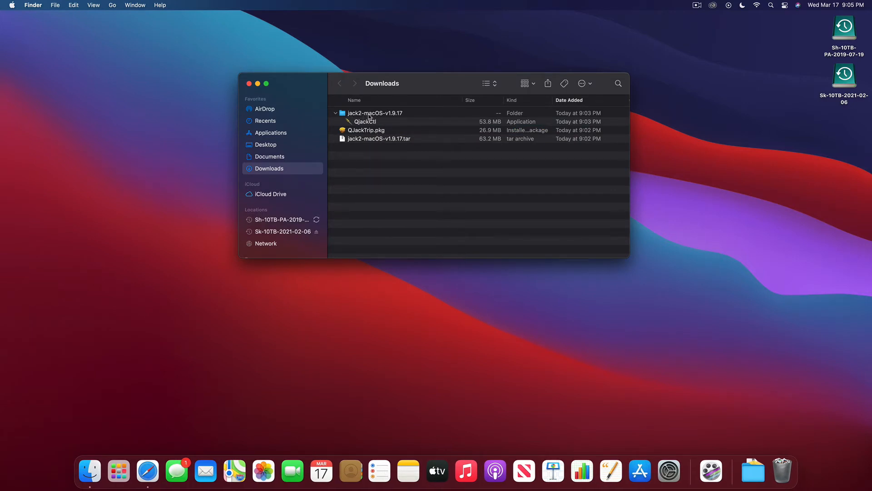
Step: Add QjackCtl from the extracted jack2-macOS-v1.9.17 folder to Launchpad, search Launchpad for "qj", and clear the search
left_click(367, 123)
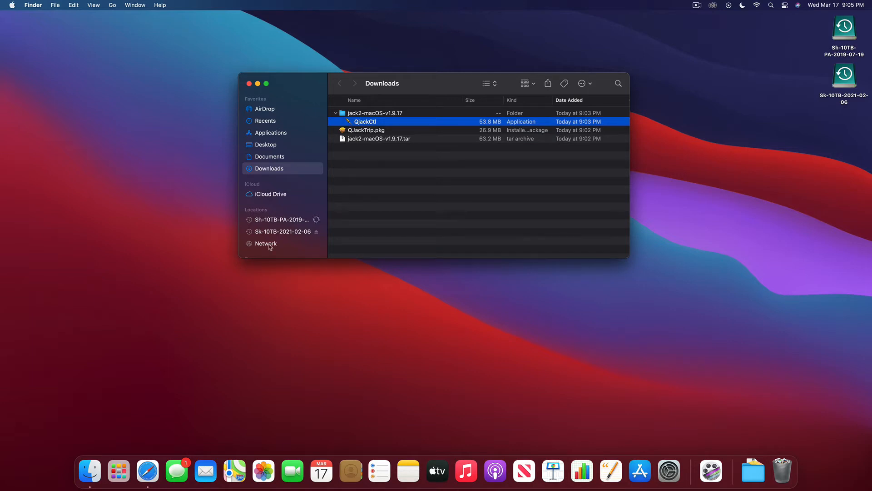
left_click_drag(361, 125, 130, 480)
left_click(122, 473)
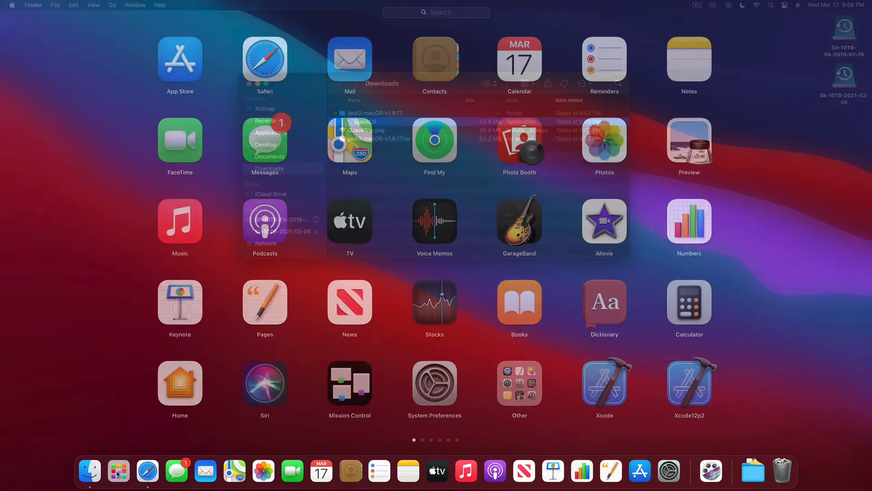
left_click(462, 17)
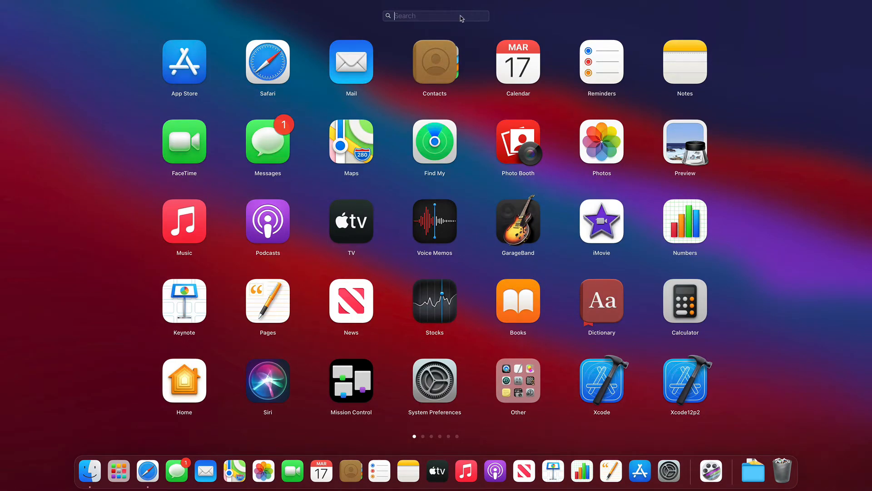
type("qj")
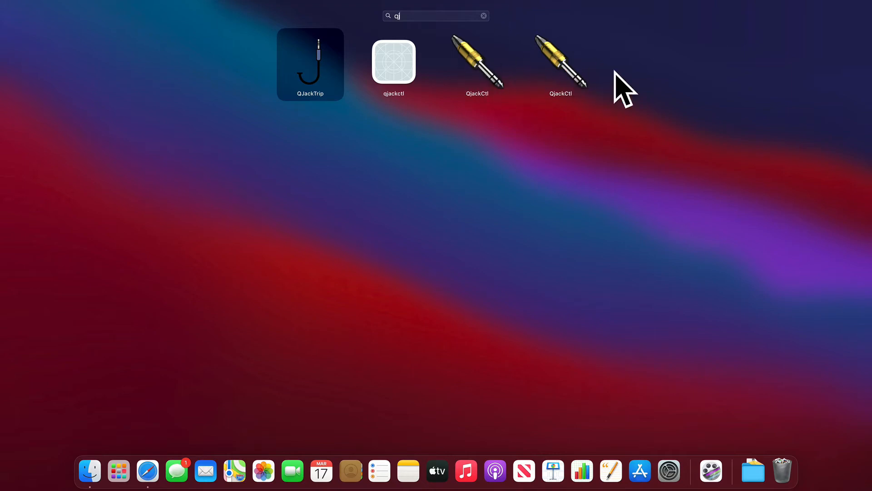
left_click(483, 16)
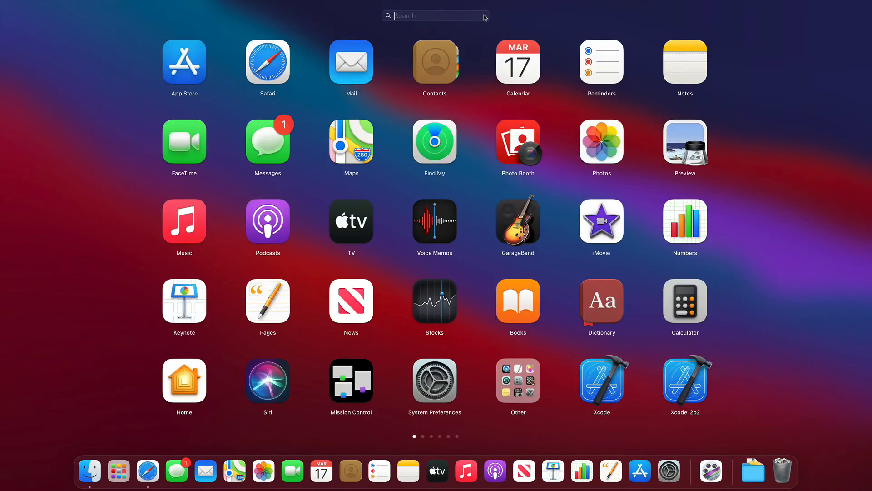
Step: Switch to Finder and check the Applications folder for the QjackCtl and QJackTrip applications
left_click(78, 475)
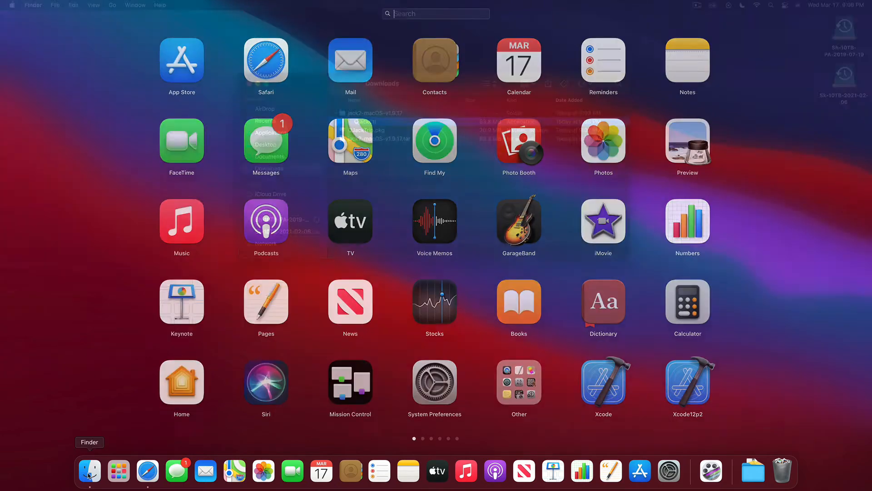
left_click(275, 135)
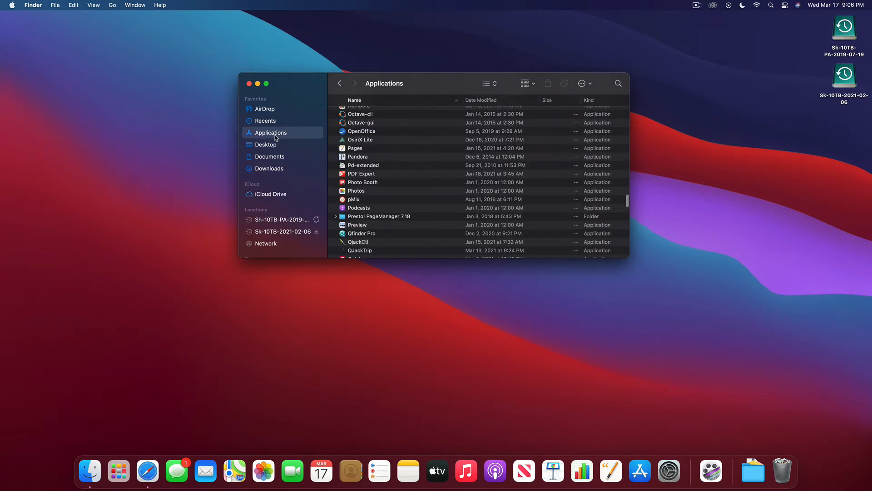
scroll(400, 159, "down", 5)
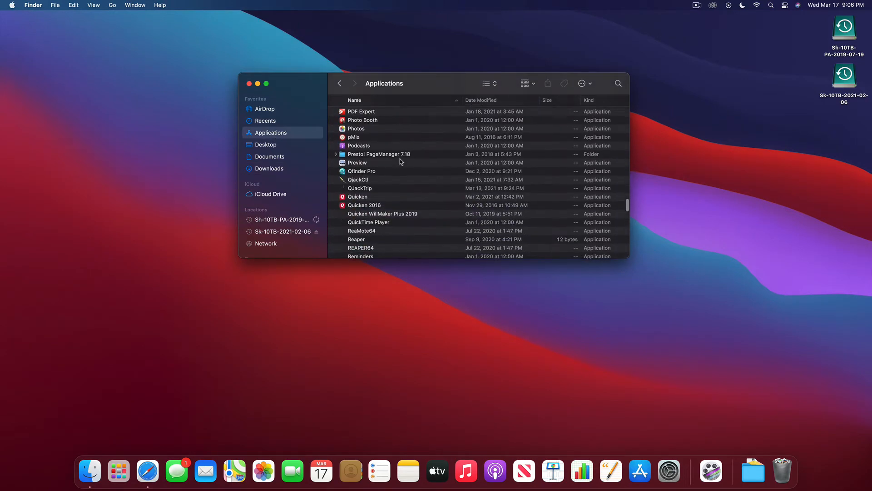
left_click(368, 175)
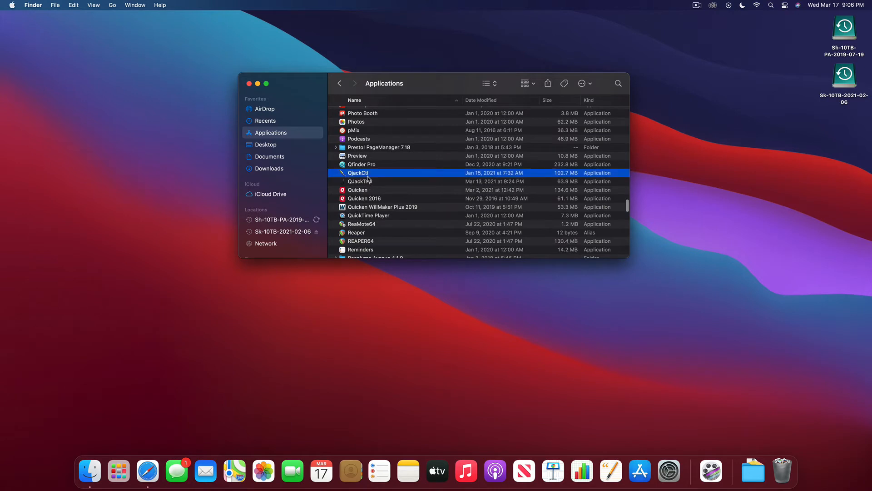
left_click(371, 183)
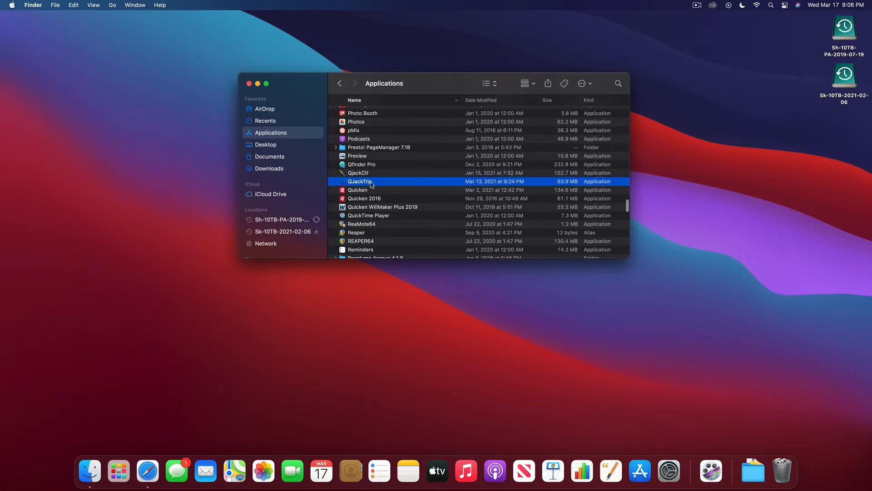
left_click(368, 175)
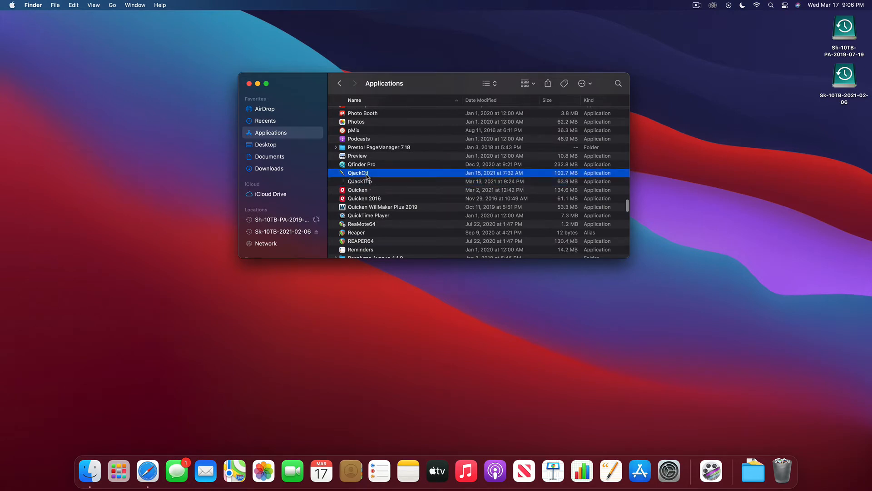
Step: Examine the qjackctl application inside the Jack folder in Applications, and close the Finder window
scroll(367, 176, "down", 5)
scroll(368, 176, "up", 10)
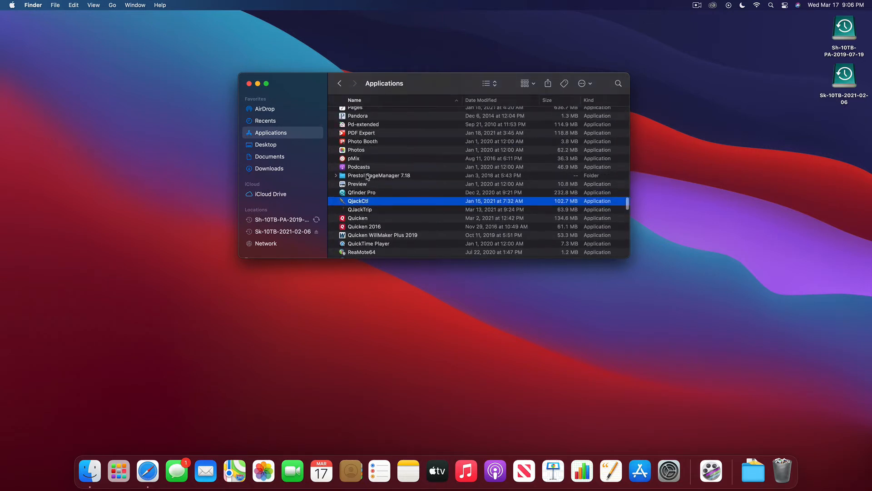
scroll(367, 177, "up", 10)
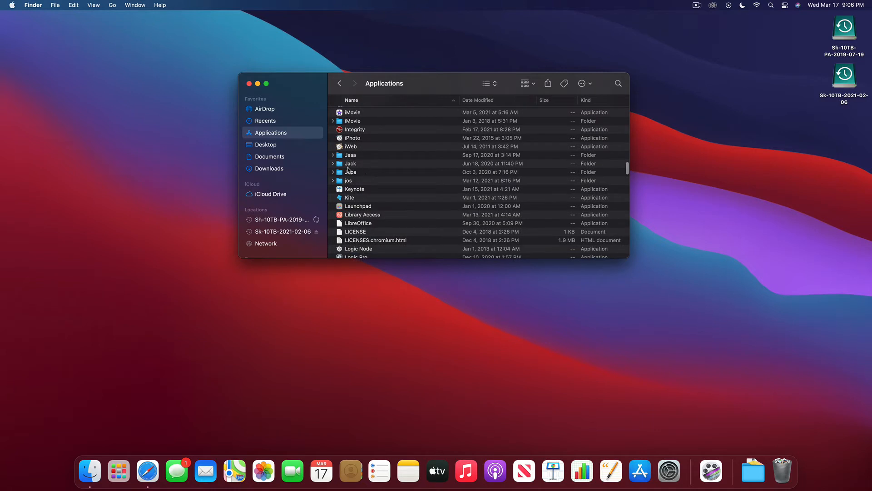
left_click(333, 163)
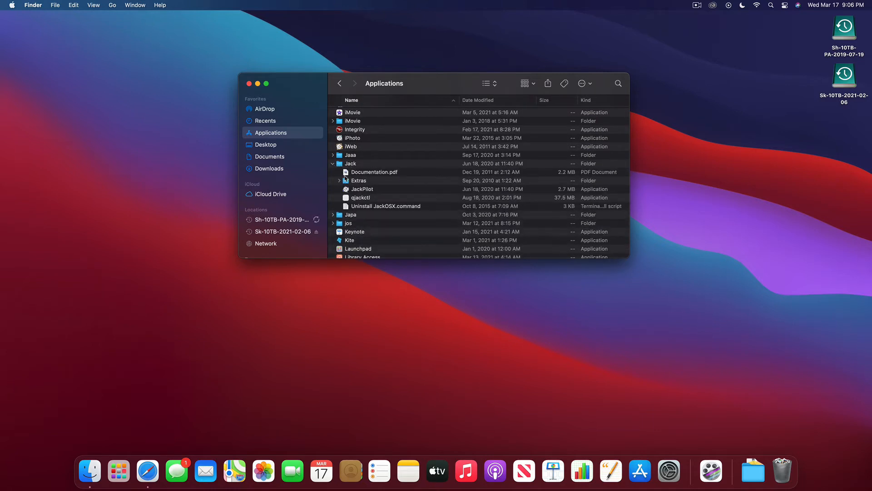
left_click(369, 200)
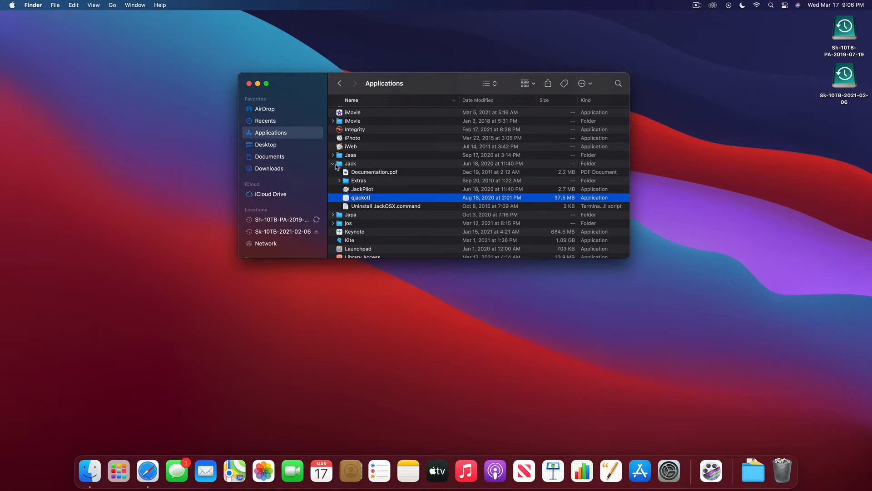
scroll(389, 172, "down", 5)
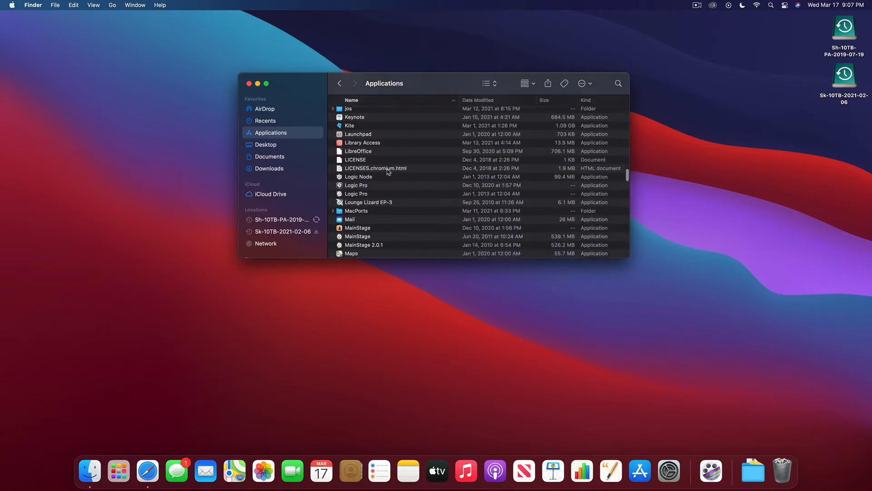
scroll(388, 172, "down", 5)
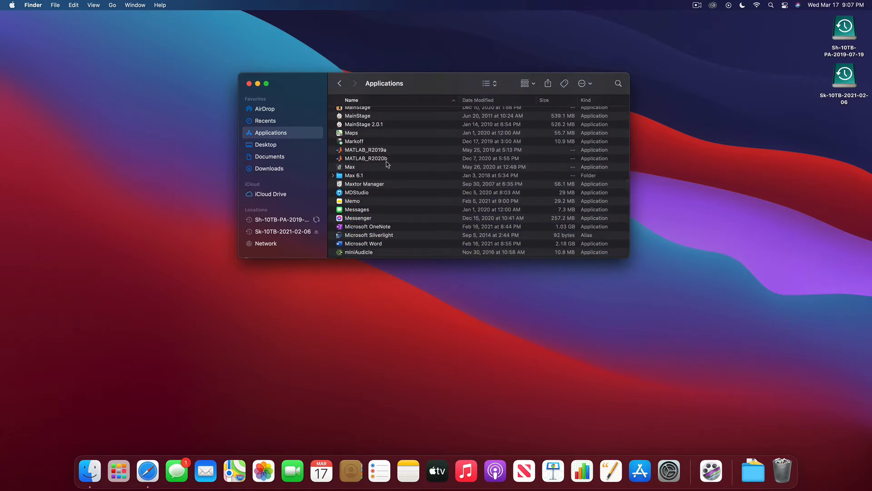
left_click(249, 84)
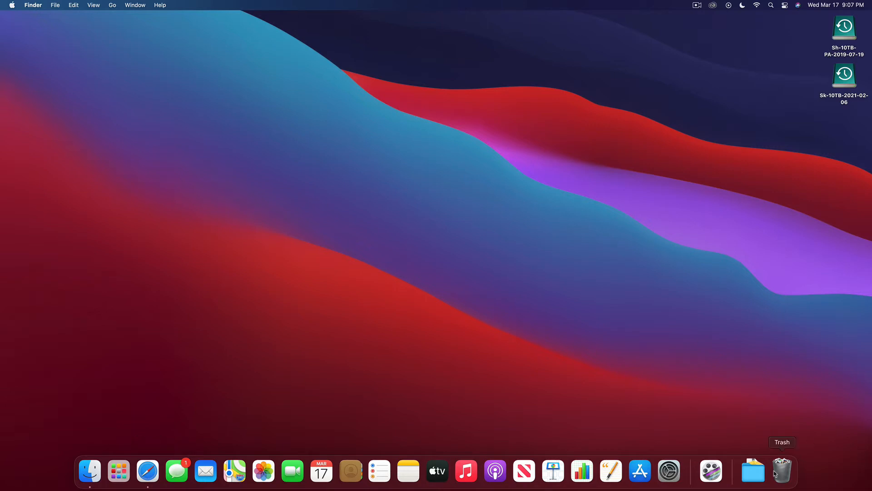
Step: Open the downloaded QJackTrip.pkg, allow the installer access to files on a removable volume, and continue past the introduction
left_click(753, 473)
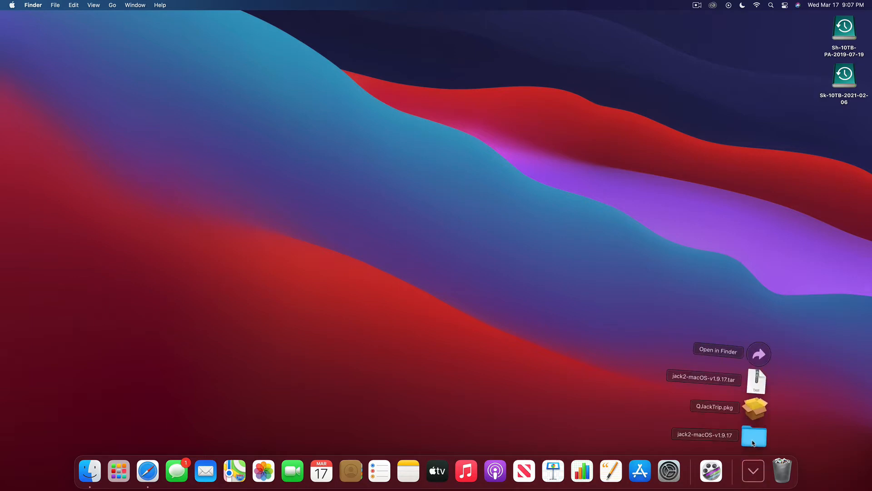
left_click(756, 411)
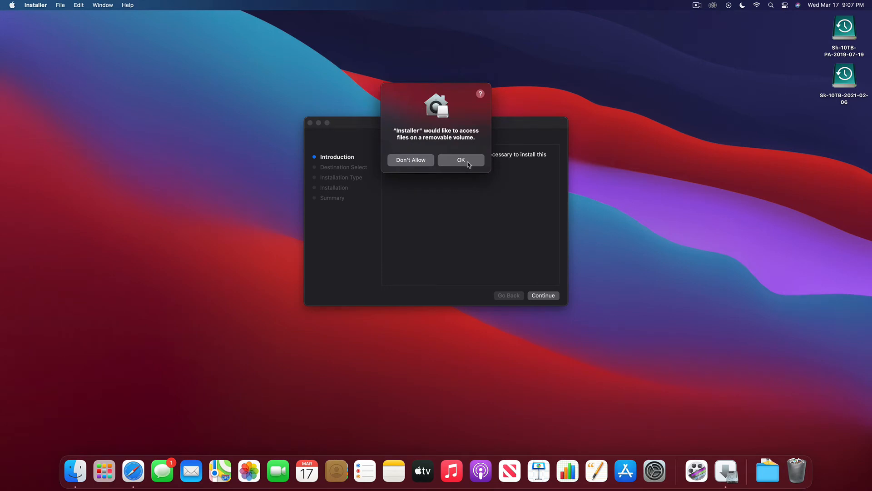
left_click(469, 165)
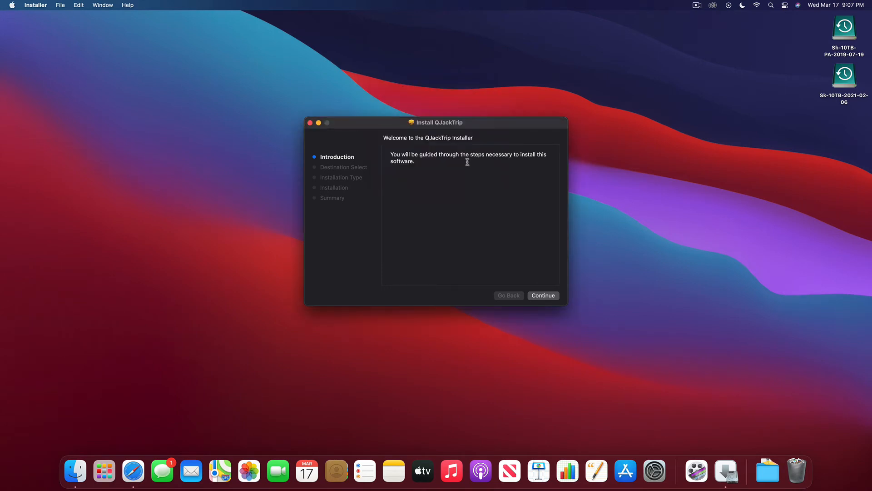
left_click(553, 296)
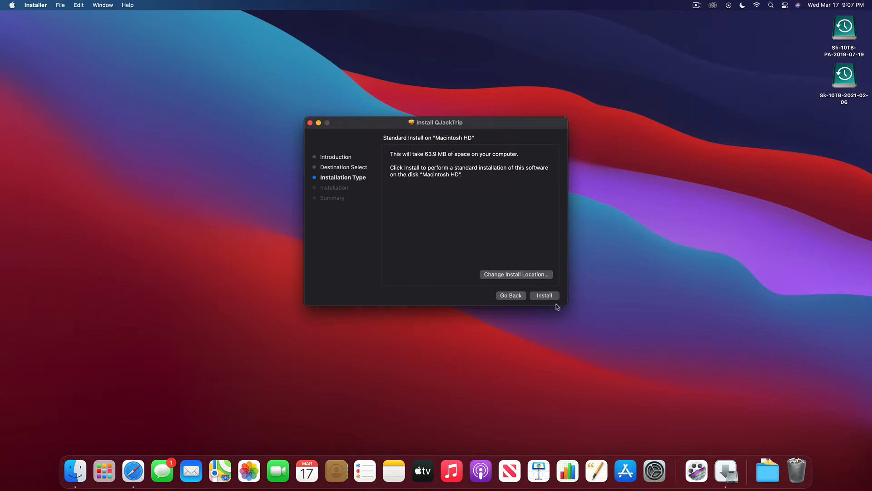
Step: Run the standard QJackTrip installation on Macintosh HD with the account password, and close the installer, moving its package to the Trash
left_click(550, 297)
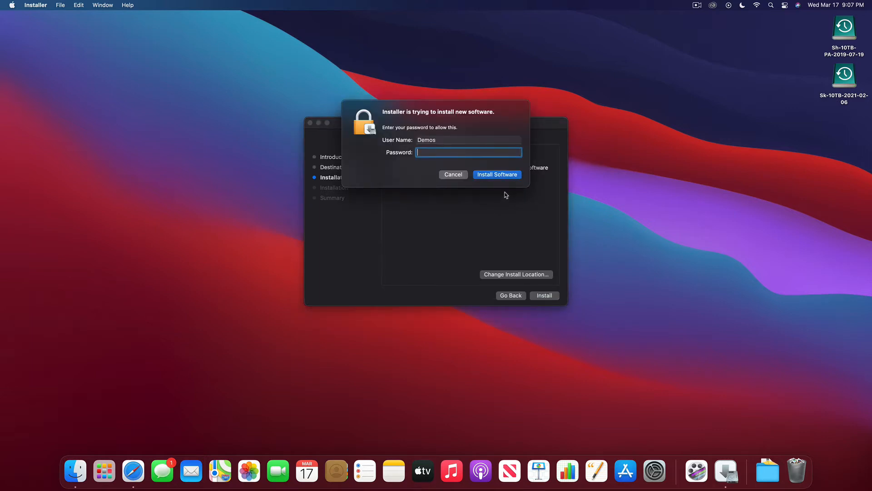
type("••••••••••")
key("Return")
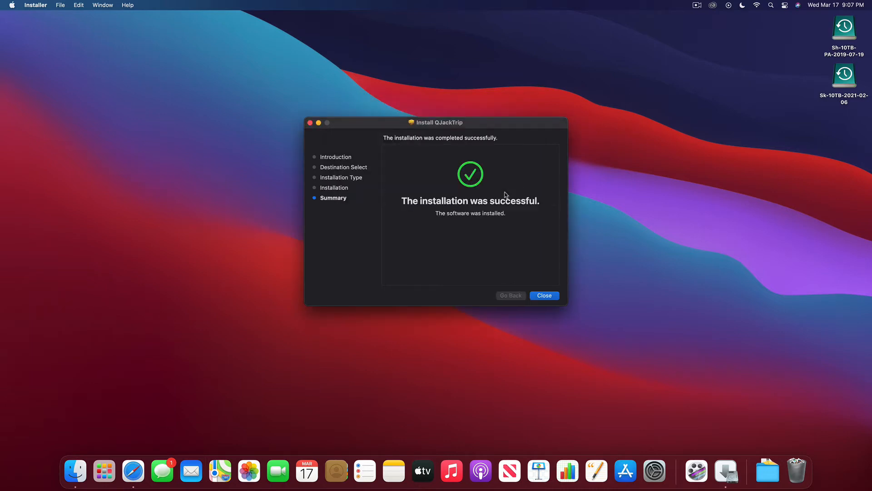
left_click(544, 295)
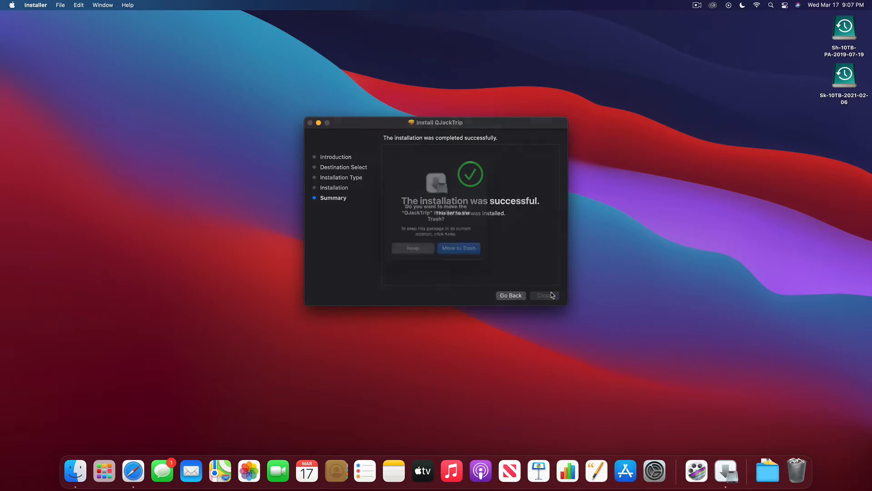
left_click(469, 255)
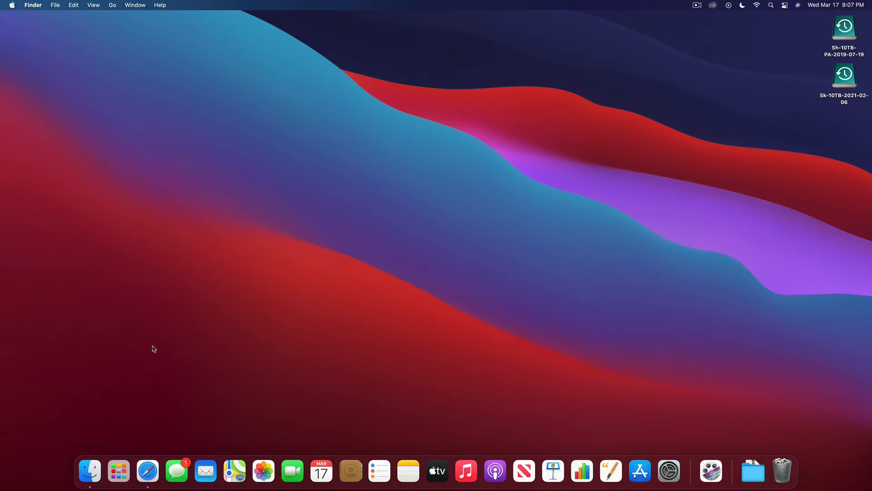
Step: Search Launchpad for "qja", try to open the last QjackCtl result, and cancel the launch
left_click(119, 475)
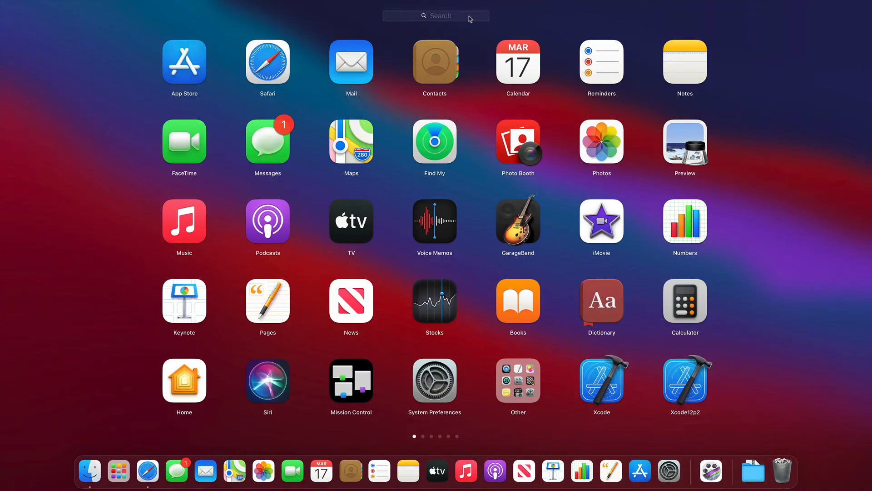
left_click(470, 19)
type("qja")
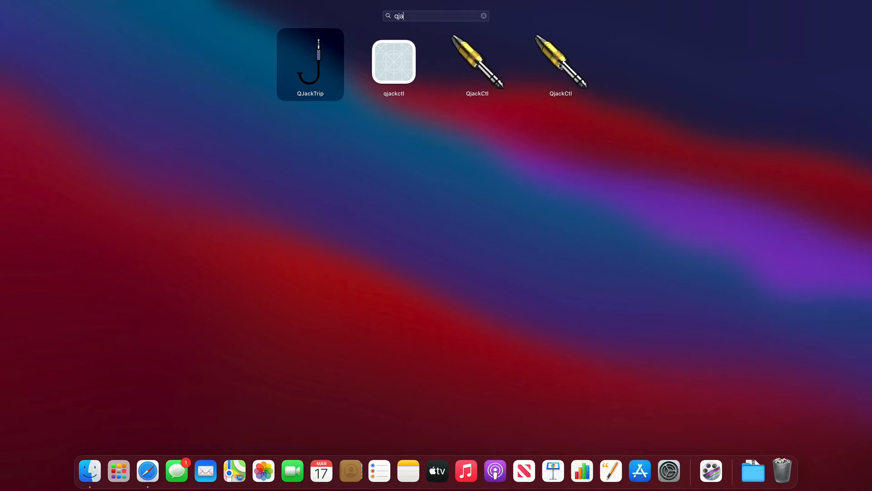
left_click(559, 67)
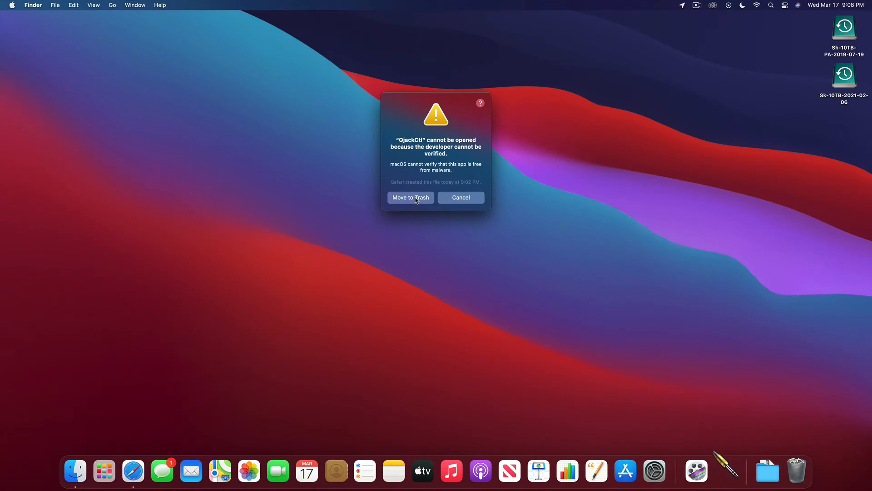
left_click(461, 198)
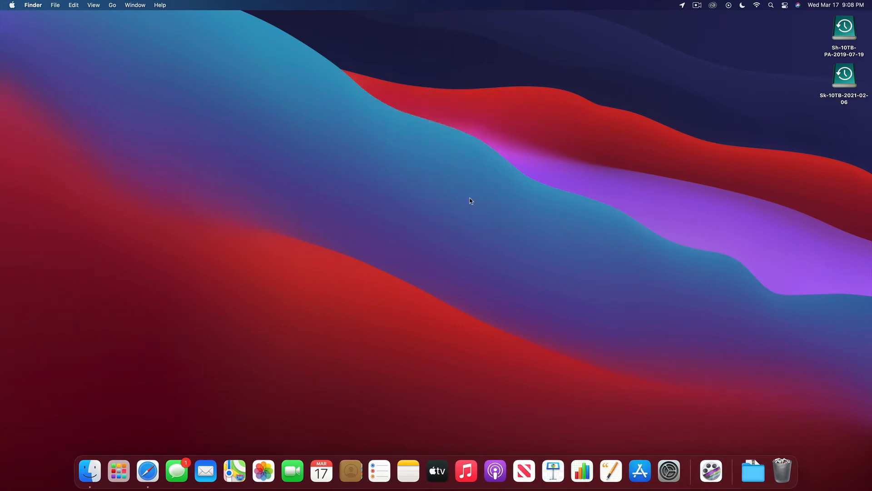
Step: Retry opening the last QjackCtl result from a Launchpad search for "qj", and cancel the launch
left_click(118, 472)
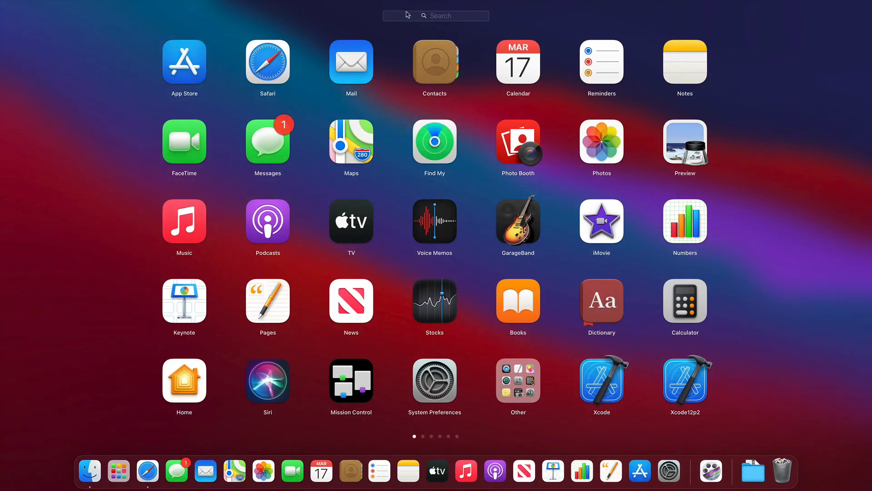
type("qj")
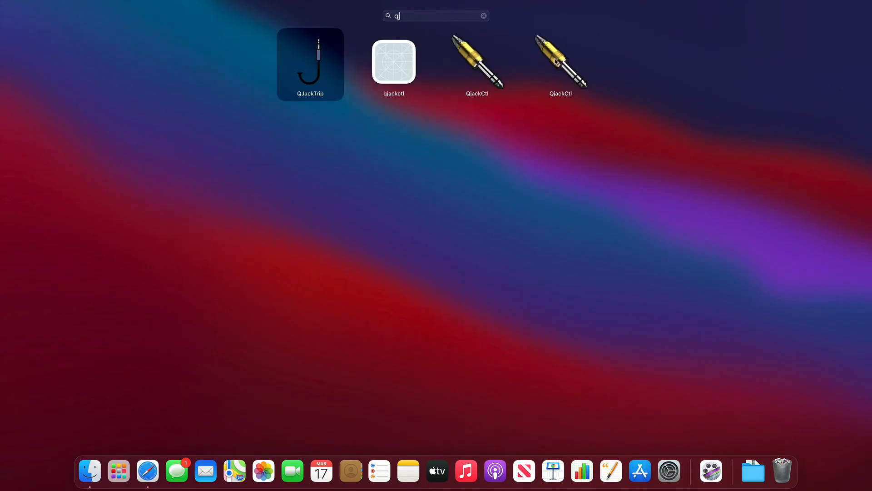
left_click(555, 62)
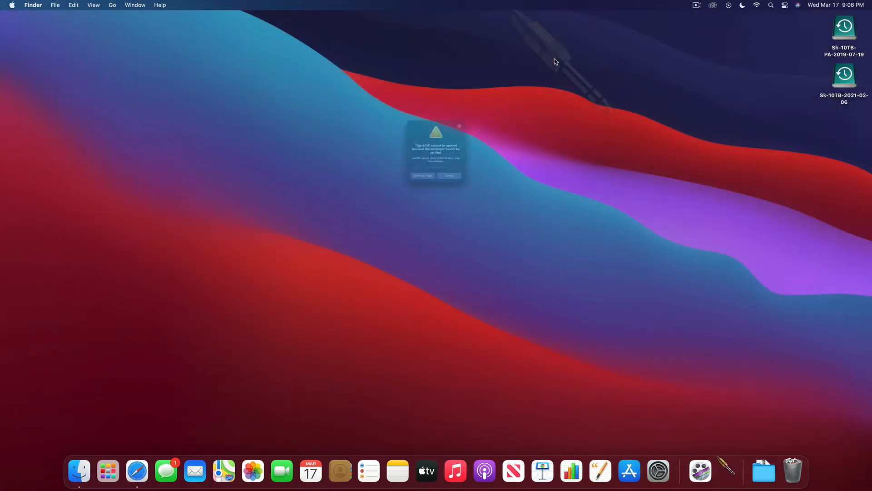
left_click(460, 195)
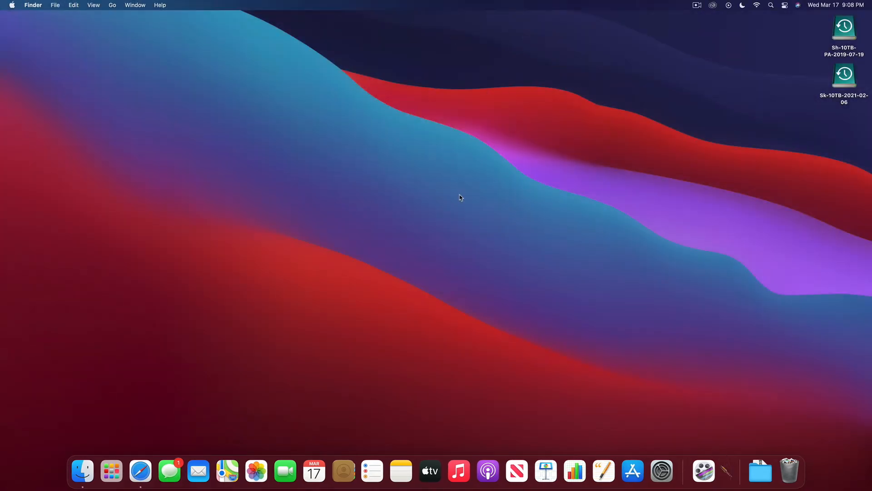
Step: Switch to Finder, locate QjackCtl in the Applications folder, and open it from there instead of Launchpad
left_click(128, 474)
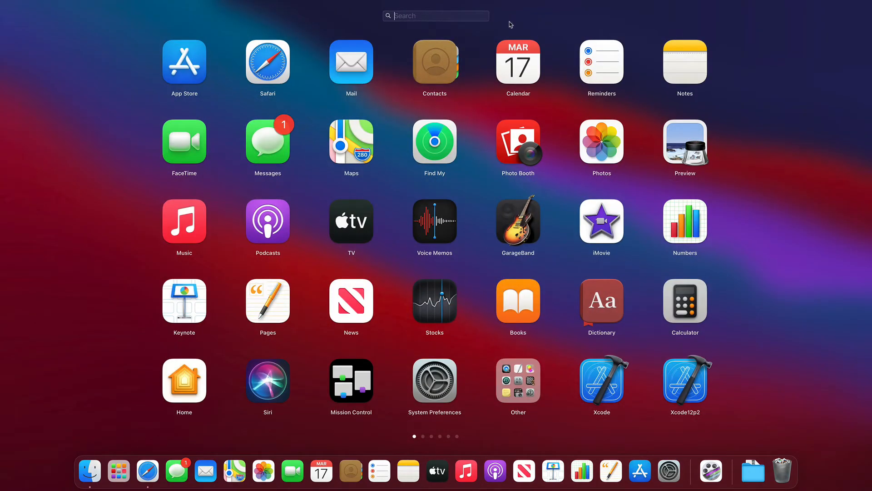
left_click(91, 464)
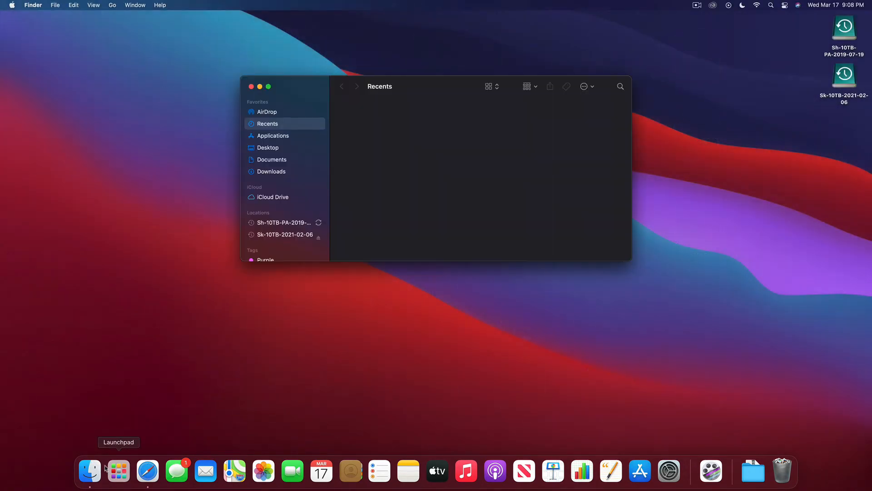
left_click(275, 140)
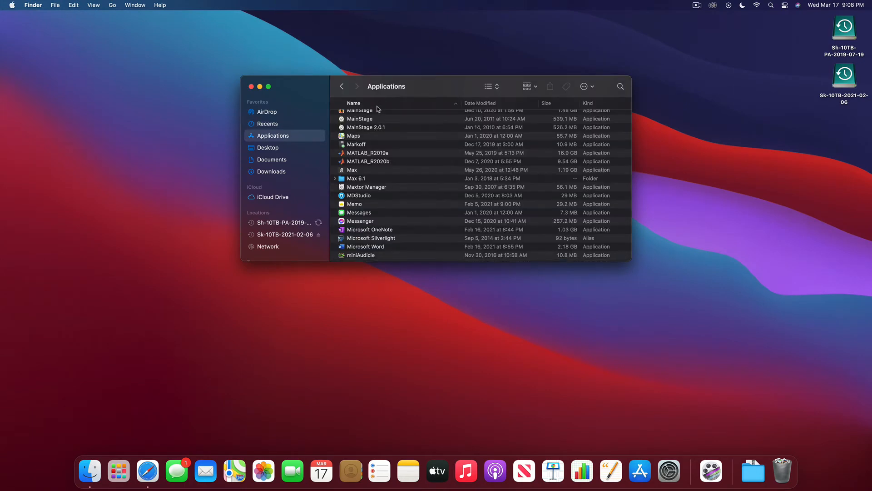
scroll(355, 184, "up", 3)
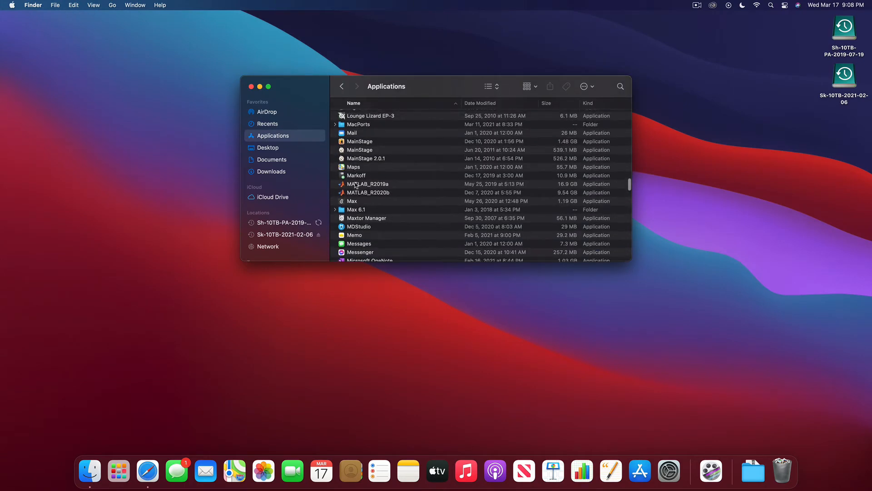
scroll(355, 184, "down", 10)
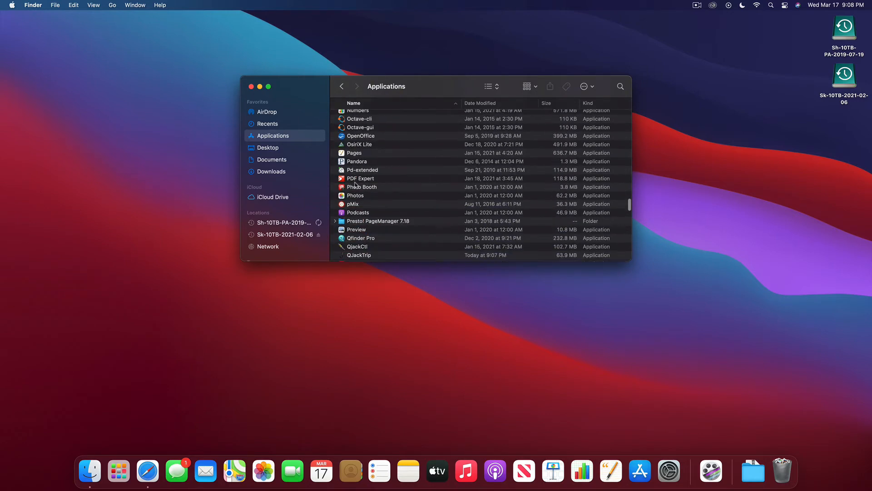
scroll(355, 184, "down", 3)
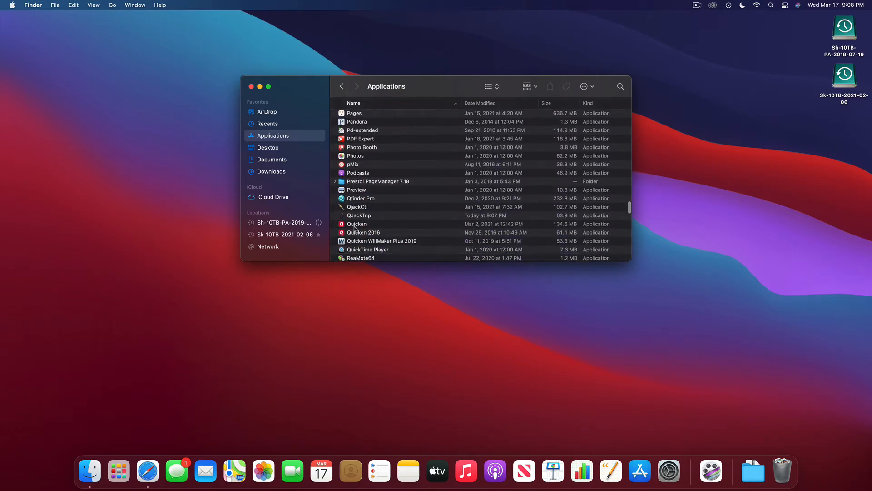
right_click(357, 209)
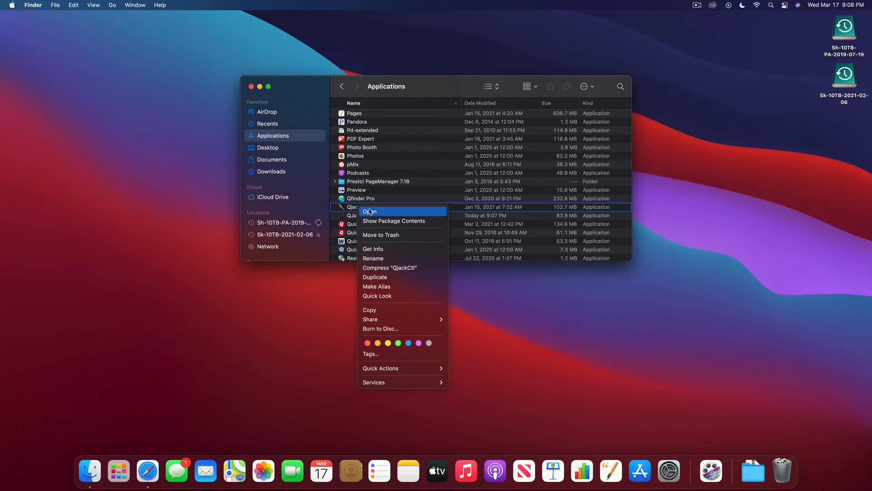
left_click(345, 212)
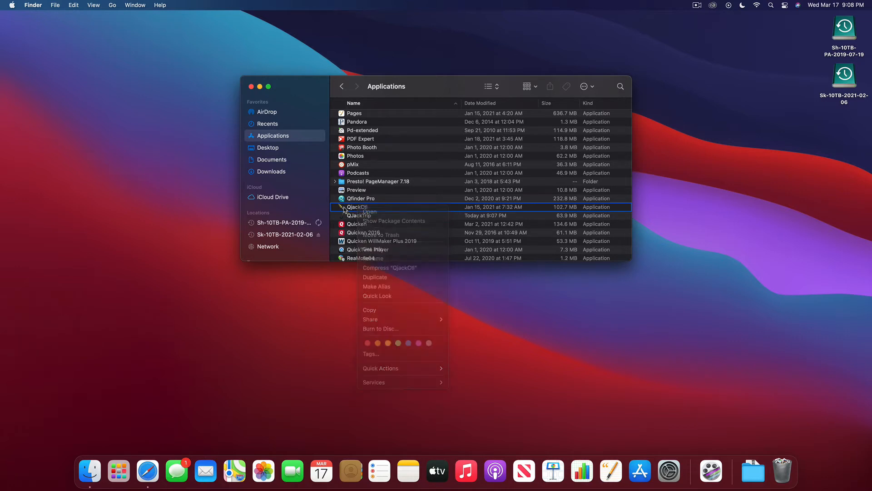
right_click(343, 206)
left_click(356, 212)
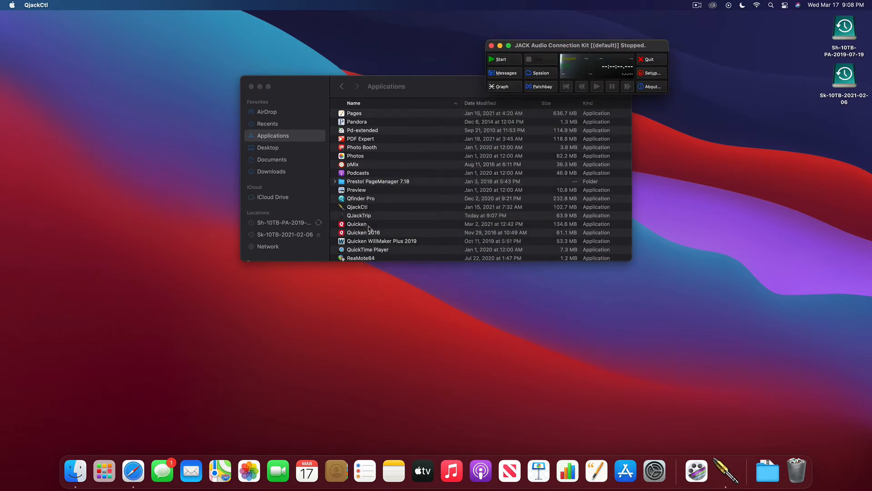
Step: Move the QjackCtl window and the Finder Applications window apart so that they do not overlap
scroll(365, 245, "up", 1)
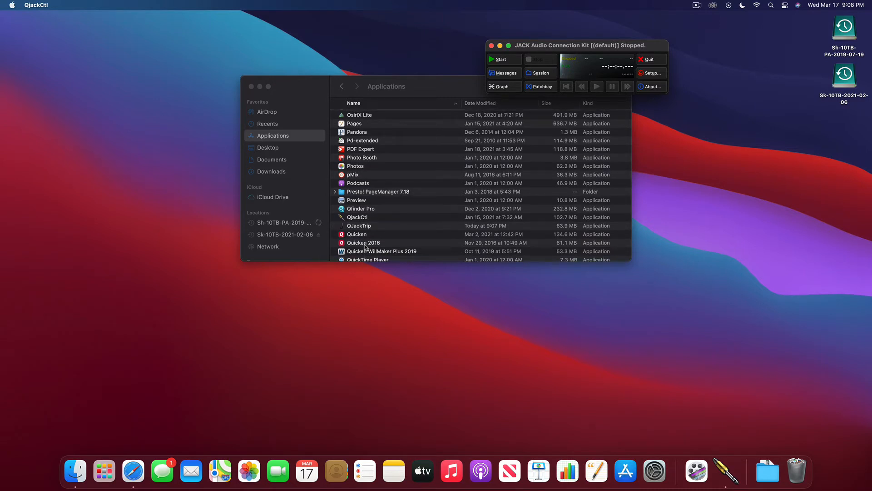
left_click_drag(541, 44, 480, 15)
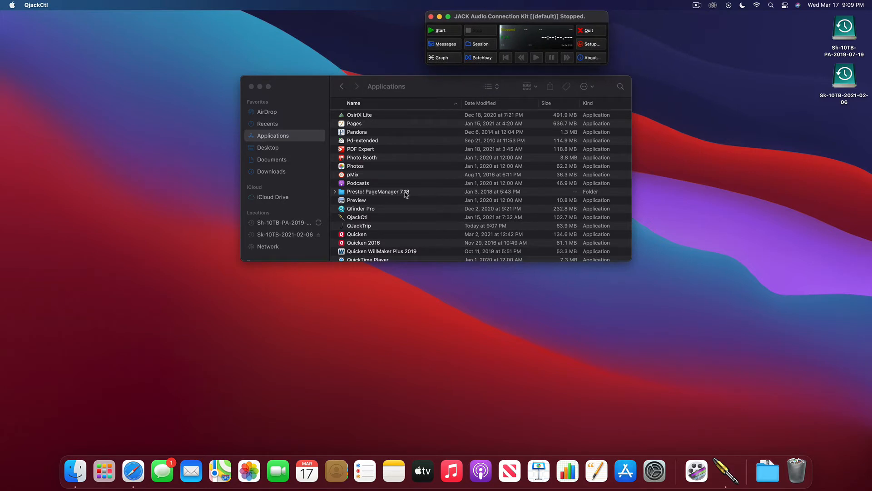
scroll(406, 195, "down", 10)
scroll(406, 194, "up", 8)
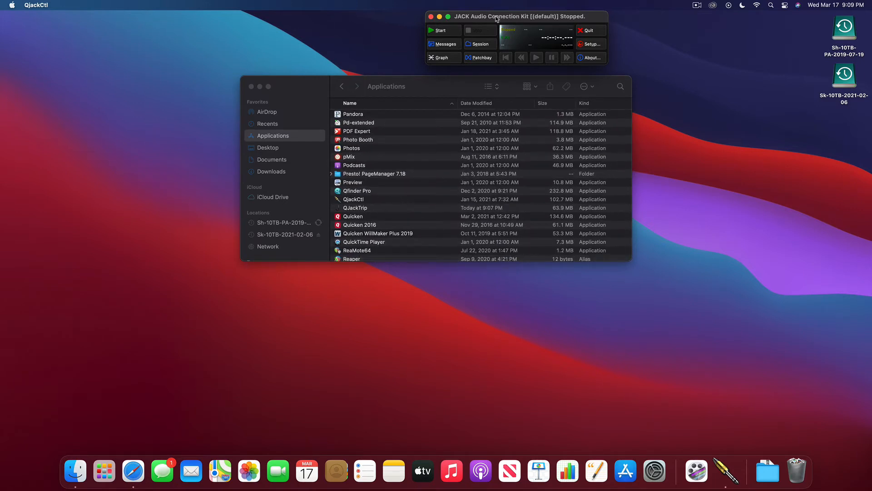
left_click_drag(493, 13, 473, 14)
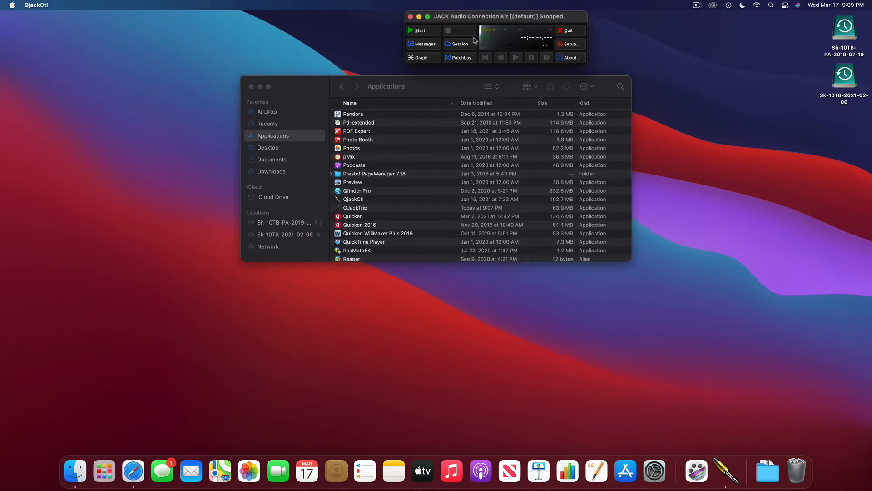
left_click_drag(469, 79, 422, 146)
left_click_drag(494, 20, 467, 59)
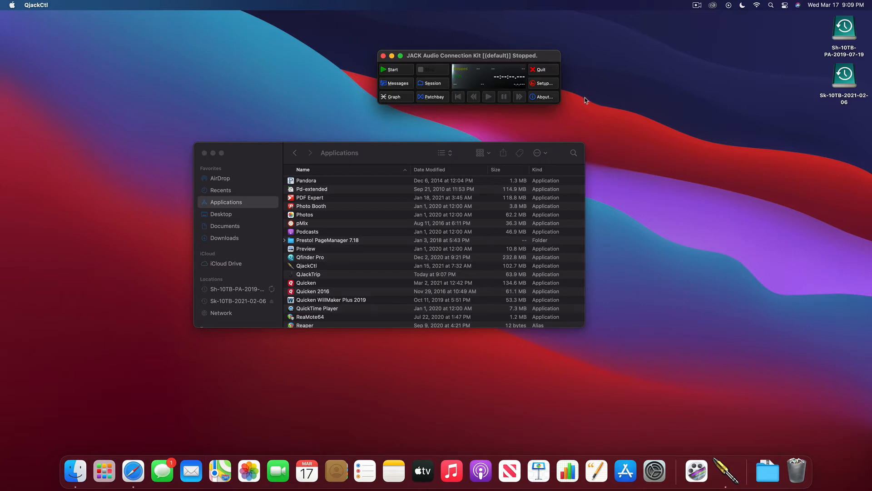
Step: In the QjackCtl setup, set the sample rate to 48000 and frames/period to 64, keeping coreaudio as the driver
left_click(553, 88)
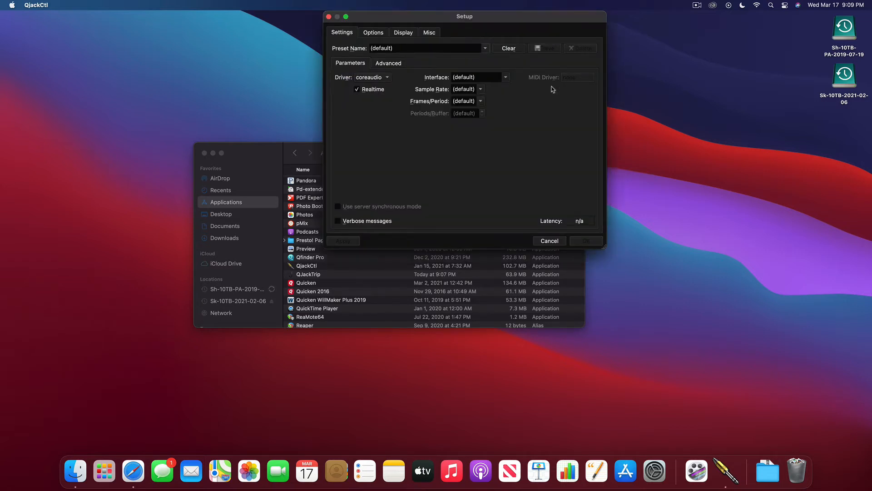
left_click(482, 90)
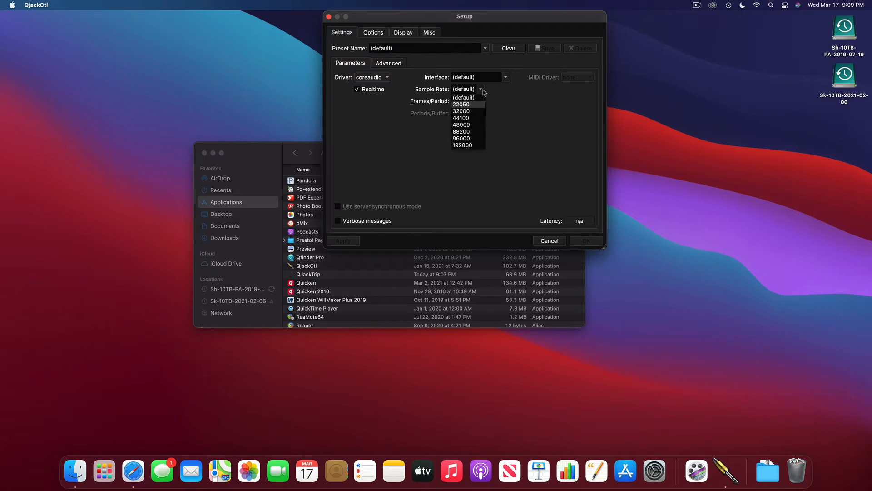
left_click(469, 125)
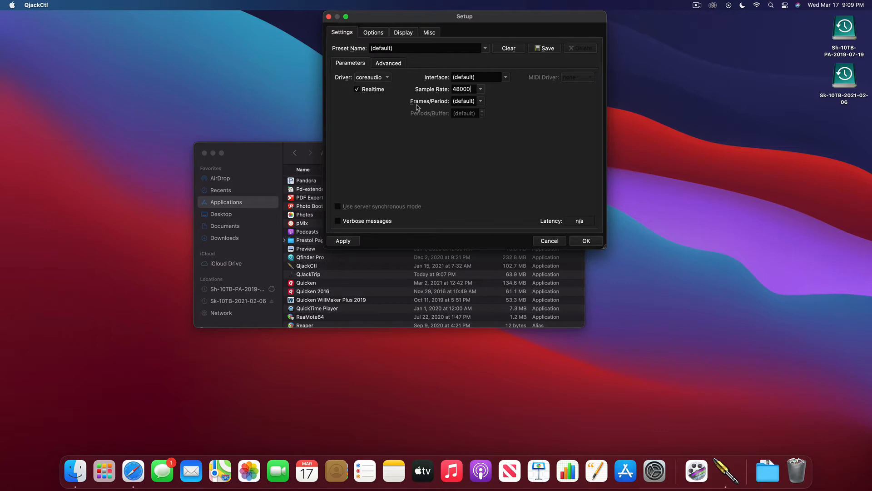
left_click(481, 102)
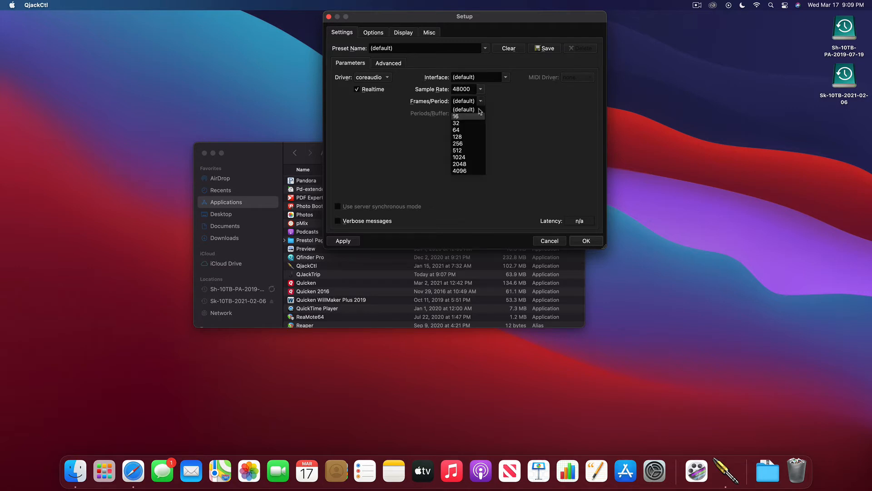
left_click(473, 132)
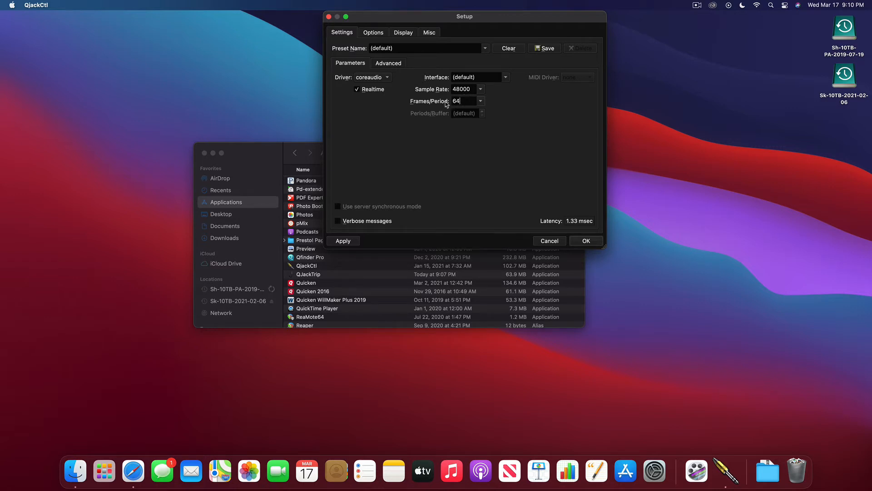
left_click(481, 101)
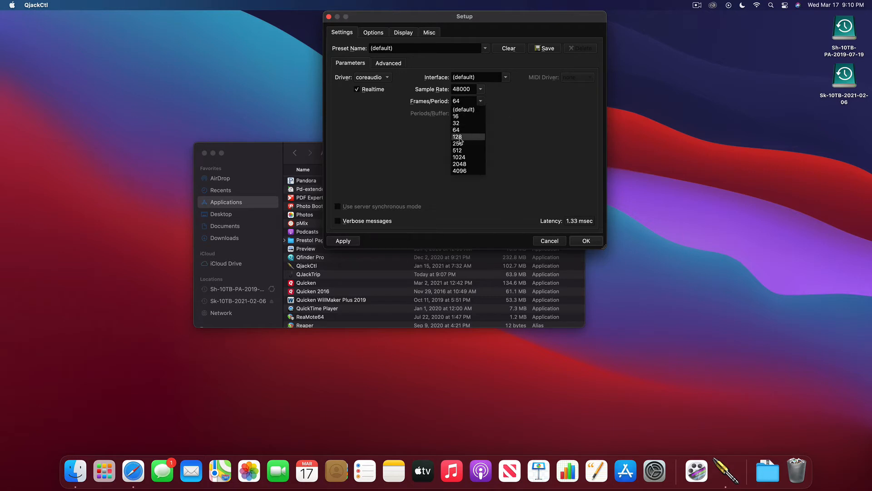
left_click(525, 136)
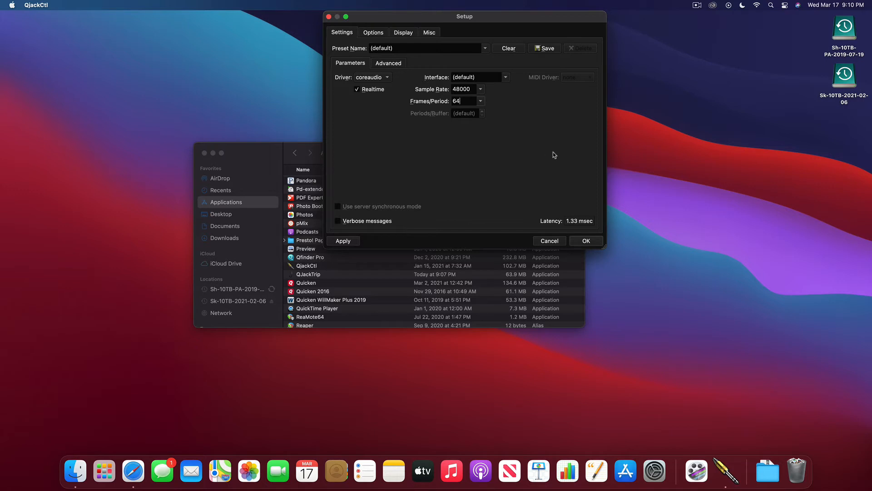
left_click(389, 78)
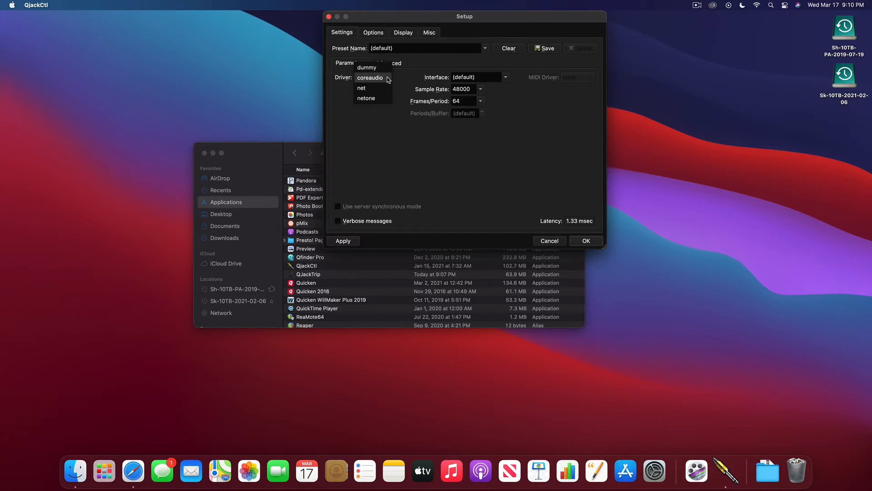
left_click(370, 78)
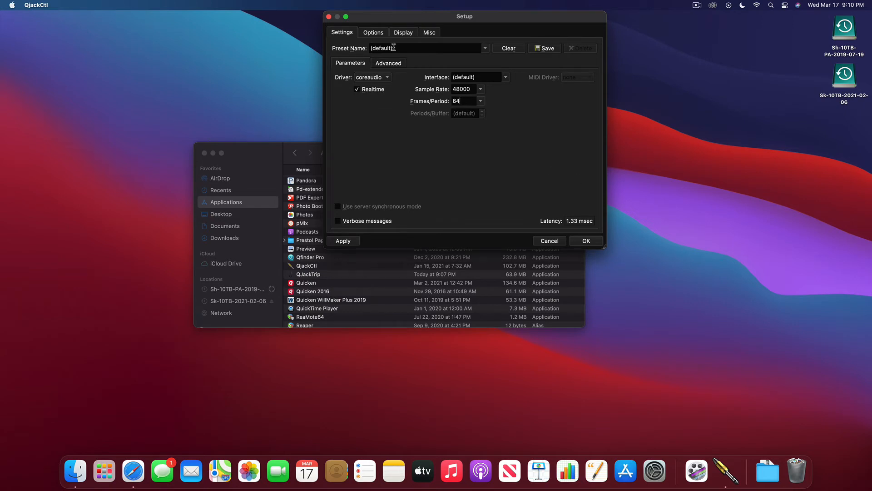
Step: Review the jackd server prefix in the advanced setup parameters and accept the QjackCtl setup
left_click(389, 64)
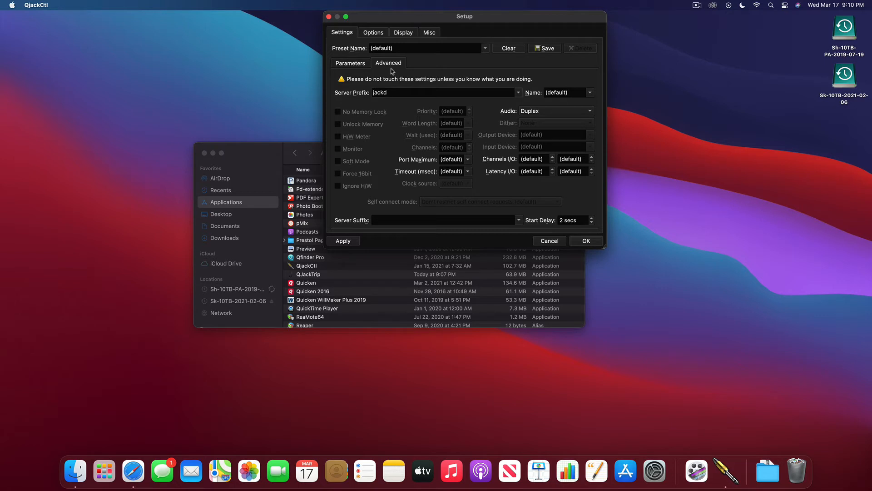
left_click_drag(395, 93, 275, 88)
left_click(464, 93)
left_click_drag(404, 96, 376, 96)
left_click(586, 241)
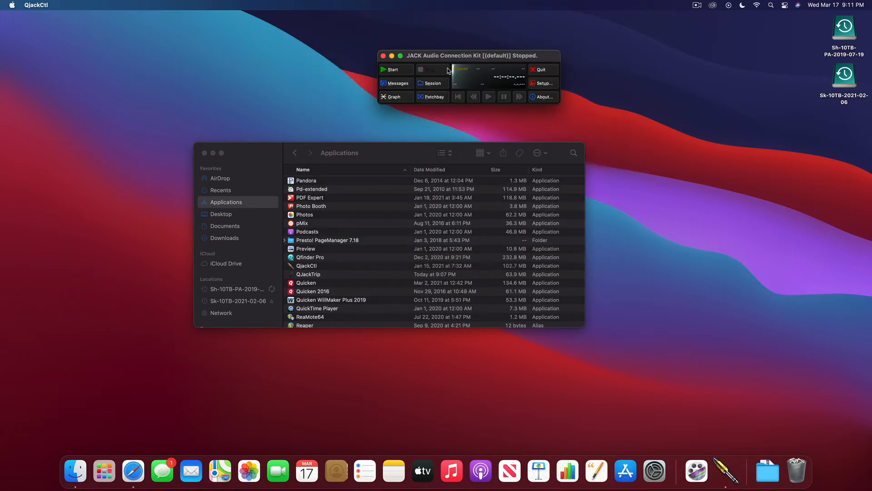
Step: Try to start the JACK server from QjackCtl and dismiss the connection alert
left_click_drag(443, 56, 431, 58)
left_click(388, 75)
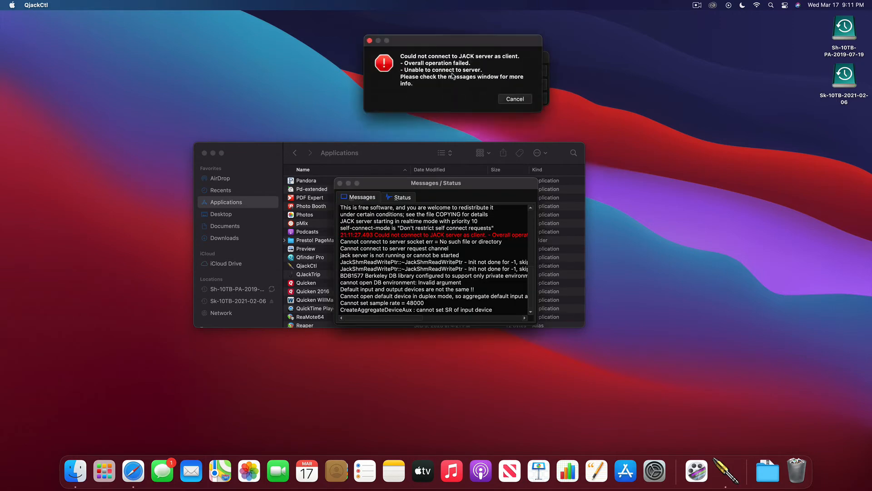
left_click(515, 100)
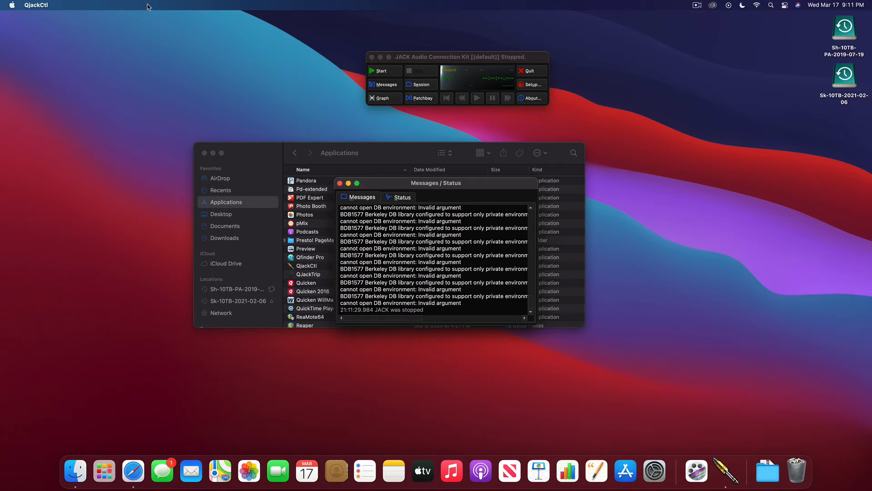
Step: Switch to System Preferences, search for "sou", and open the Sound settings
left_click(12, 6)
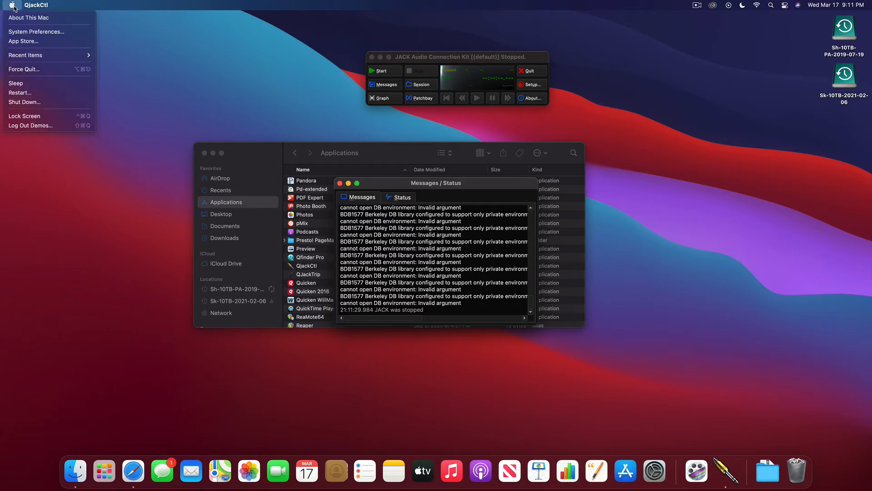
left_click(26, 33)
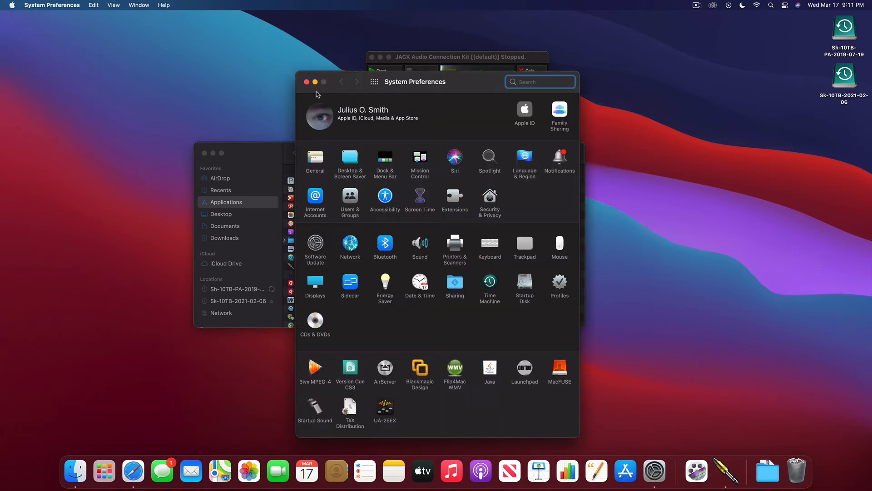
left_click_drag(462, 87, 529, 87)
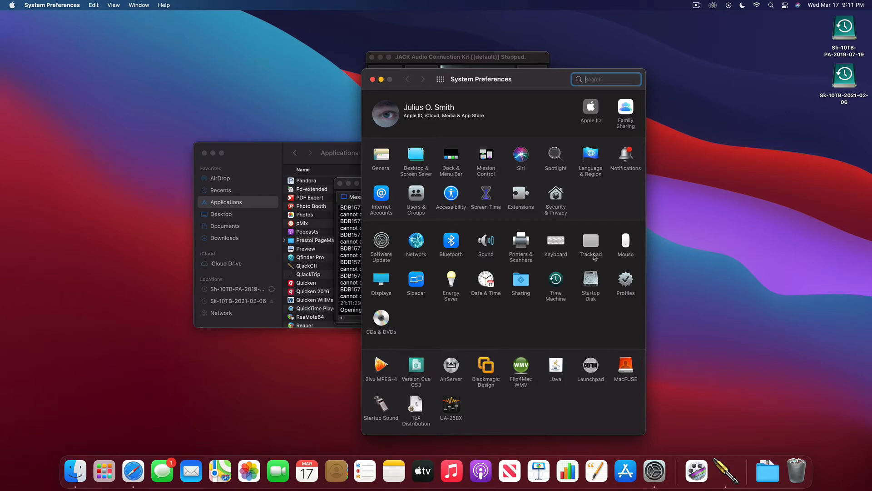
type("sou")
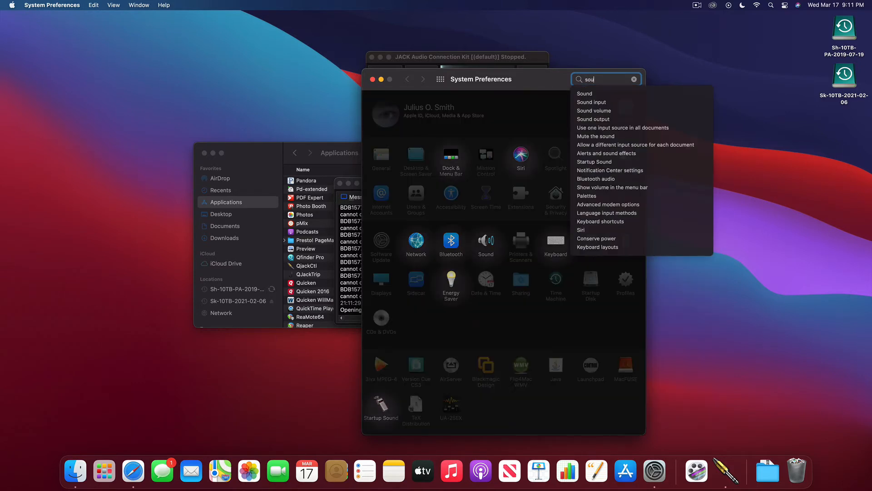
left_click(593, 94)
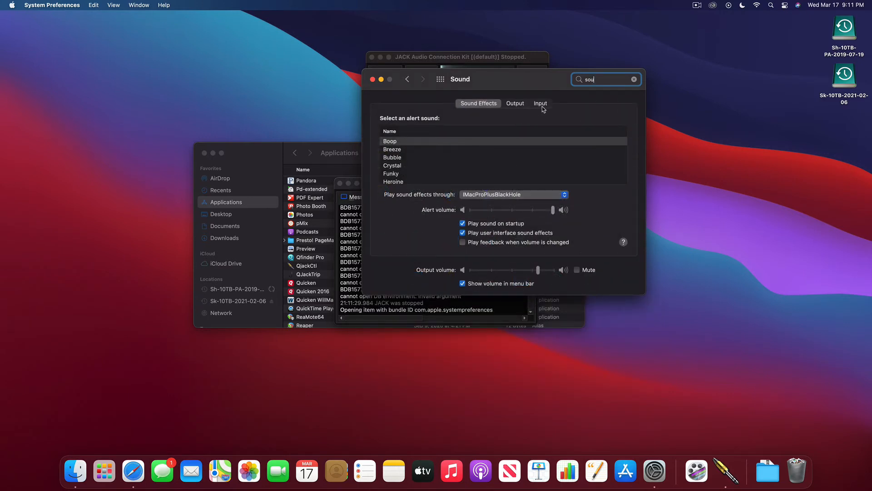
Step: Select iMac Pro Microphone as the sound input device and show the list of output devices
left_click(542, 106)
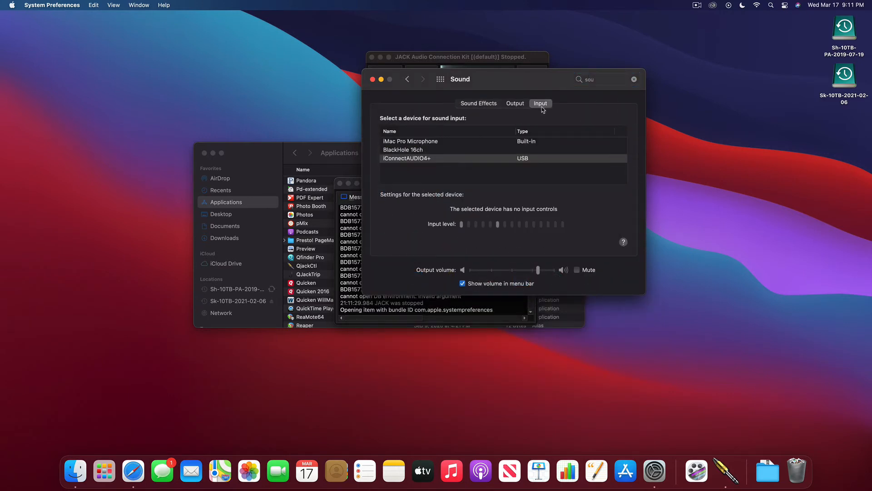
left_click(430, 142)
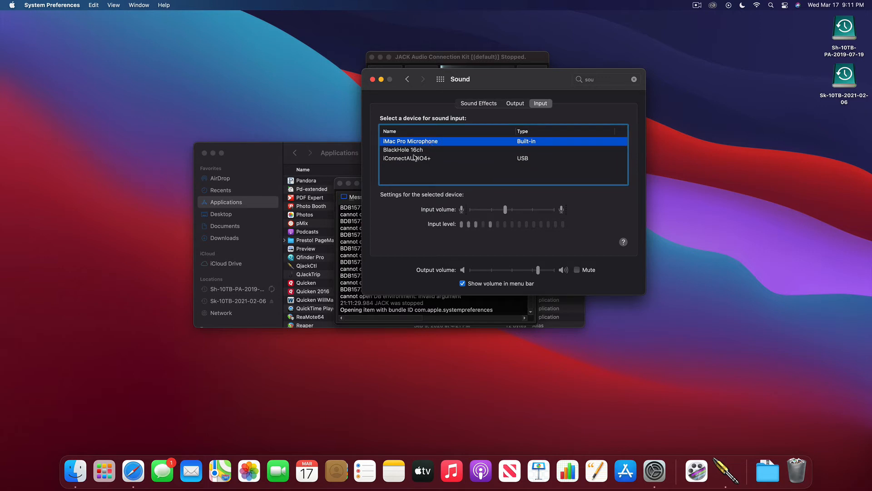
left_click(515, 106)
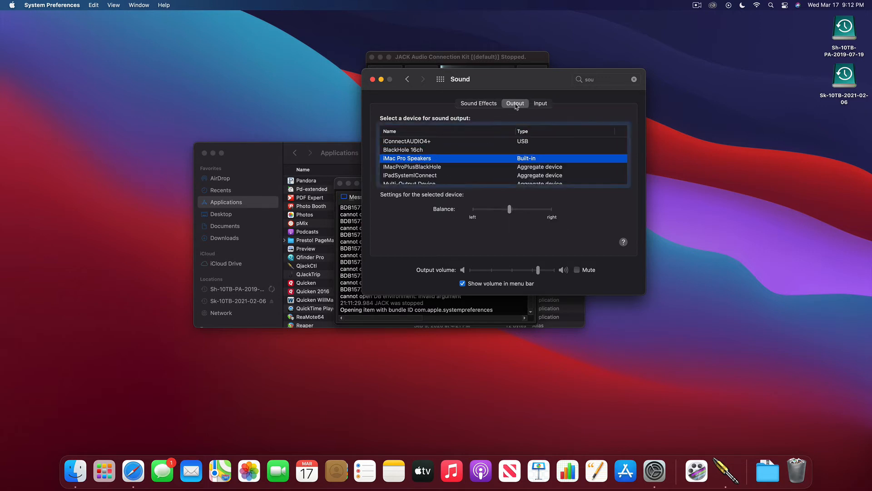
Step: Select iMac Pro Speakers as the sound output device, then recheck the input device and close the Sound settings
left_click(425, 142)
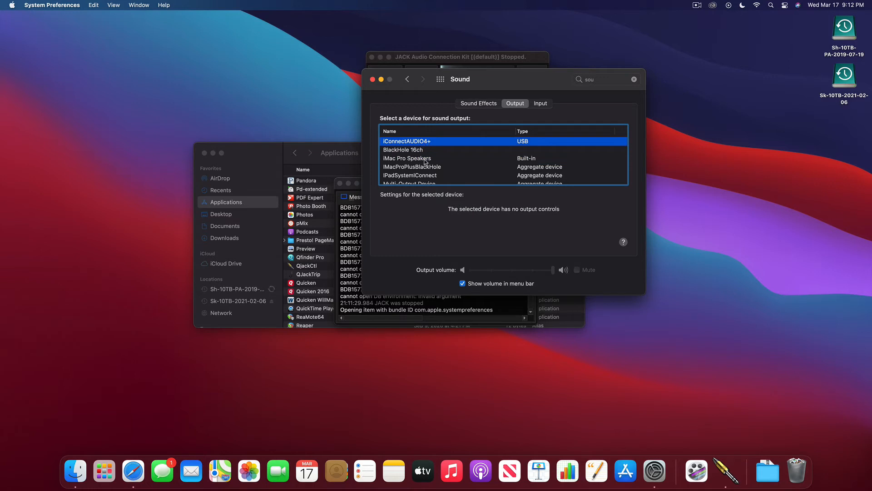
left_click(423, 162)
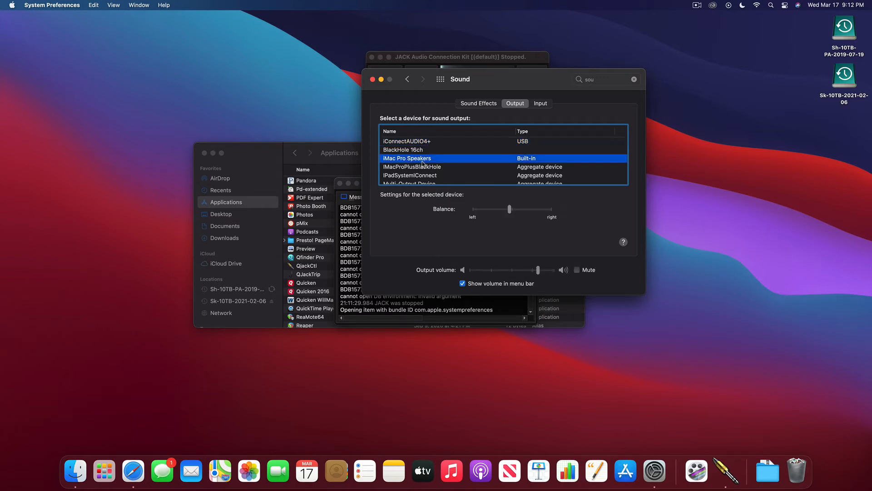
left_click(540, 106)
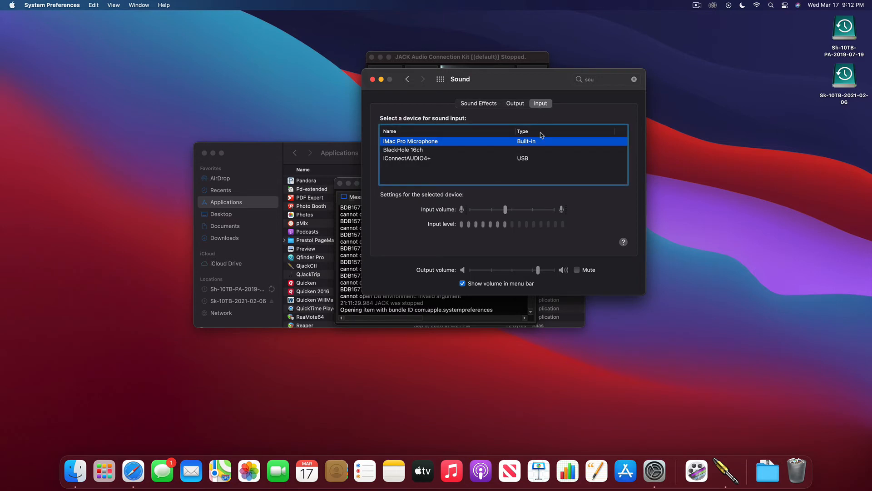
left_click(373, 80)
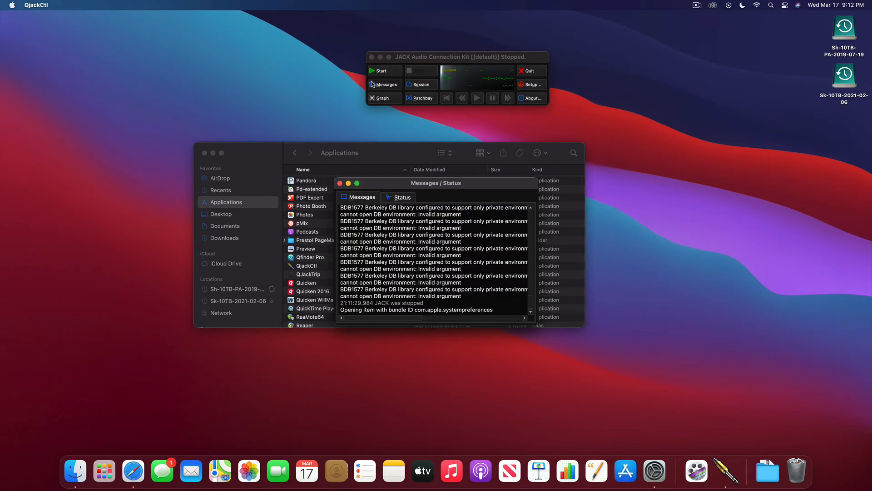
Step: Review the QjackCtl setup parameters, the available audio interfaces and the options, keeping the default interface, and cancel the setup
left_click_drag(458, 56, 463, 50)
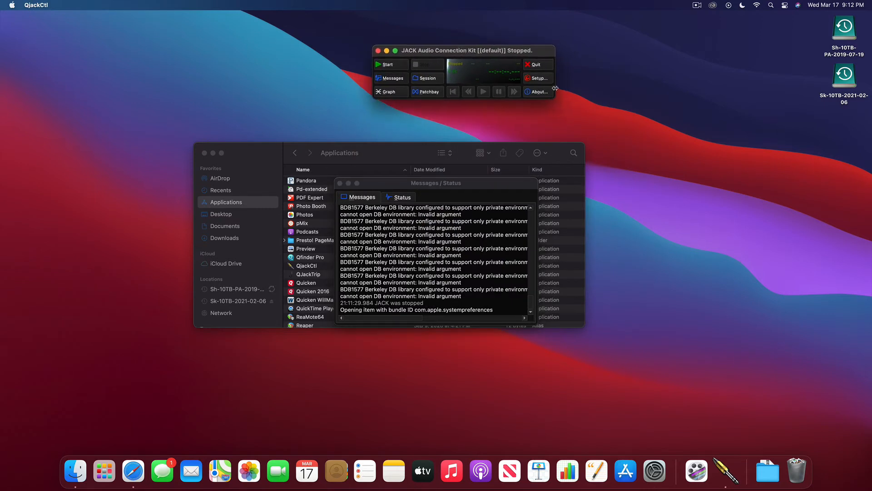
left_click(538, 78)
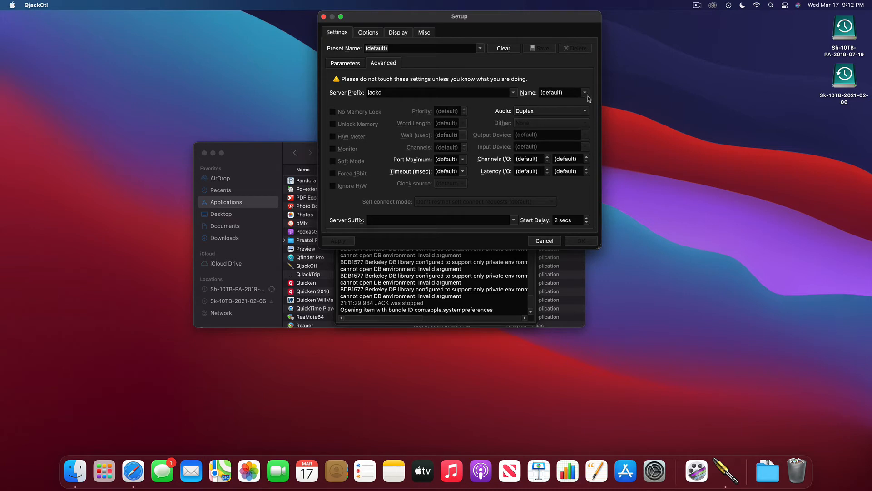
left_click(342, 65)
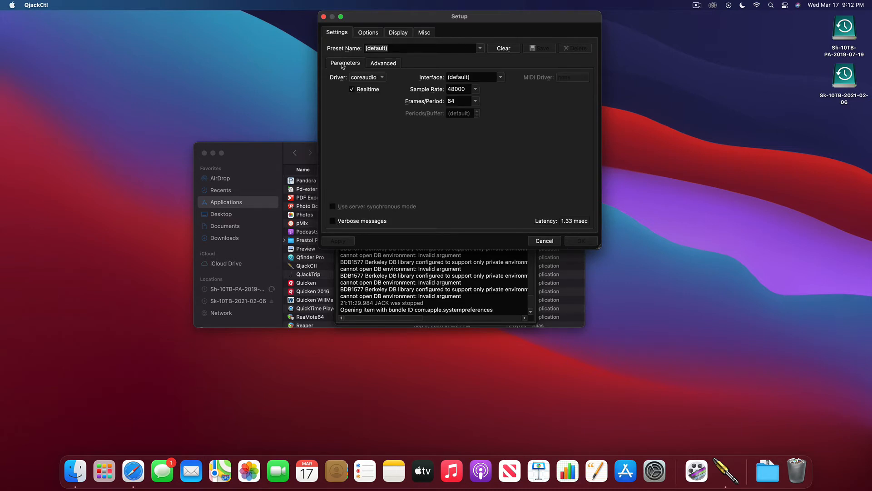
left_click(501, 78)
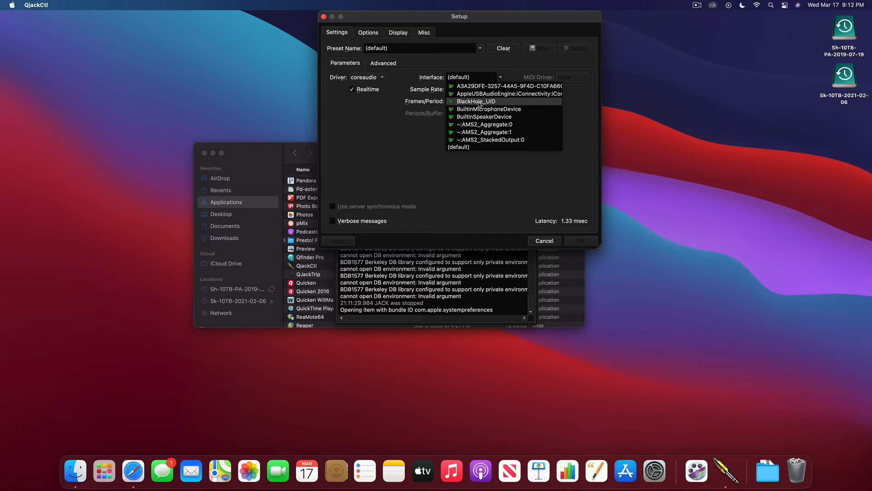
left_click(467, 76)
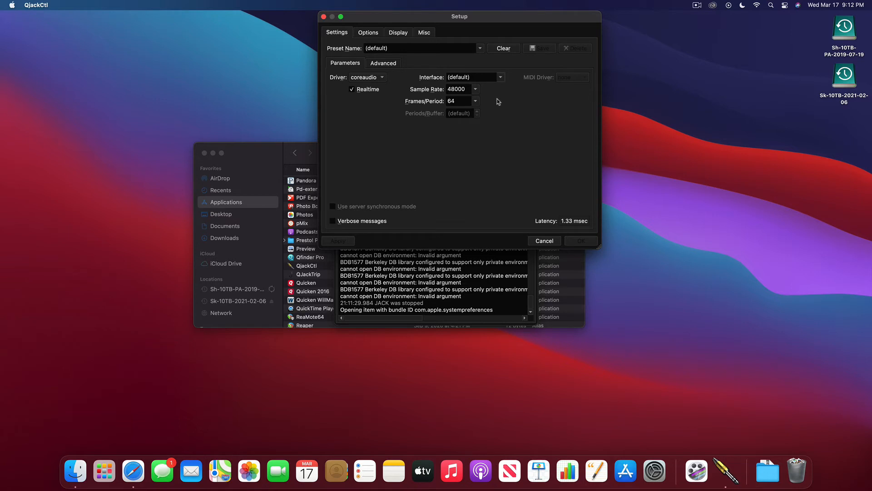
left_click(372, 35)
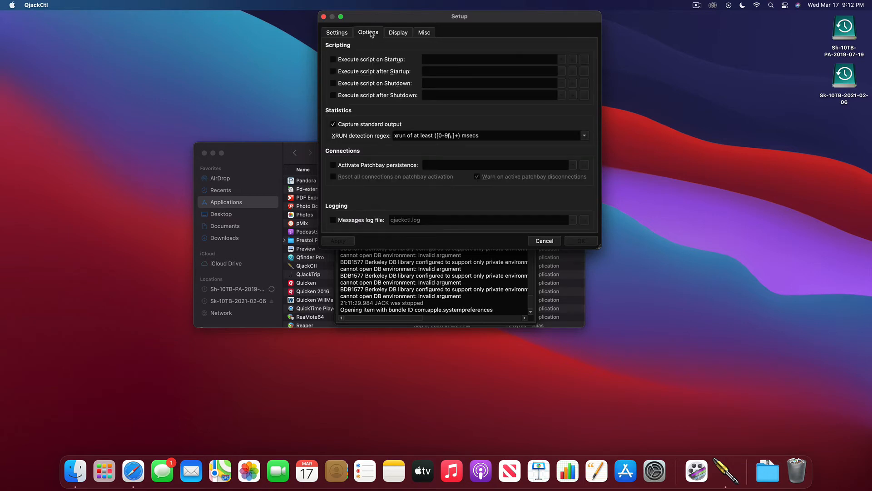
left_click(339, 34)
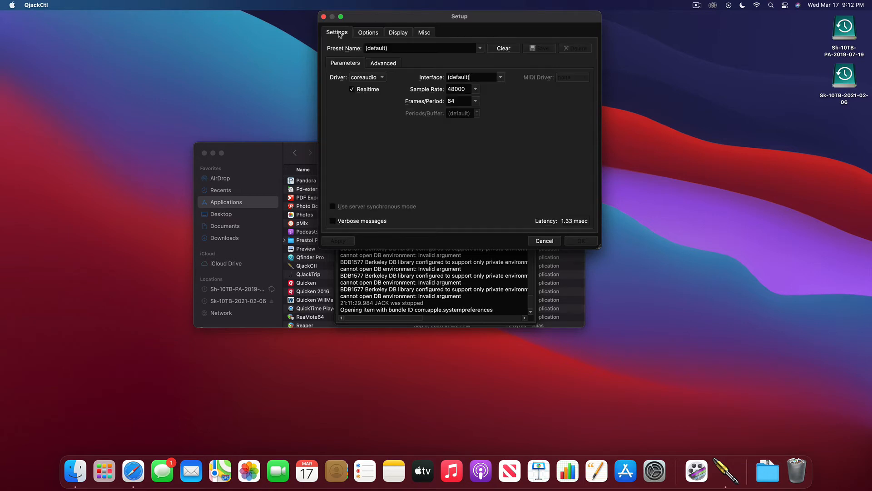
left_click(545, 241)
Step: Start the JACK server from QjackCtl and check the sample rate and frames per period in its setup
left_click_drag(441, 53, 468, 57)
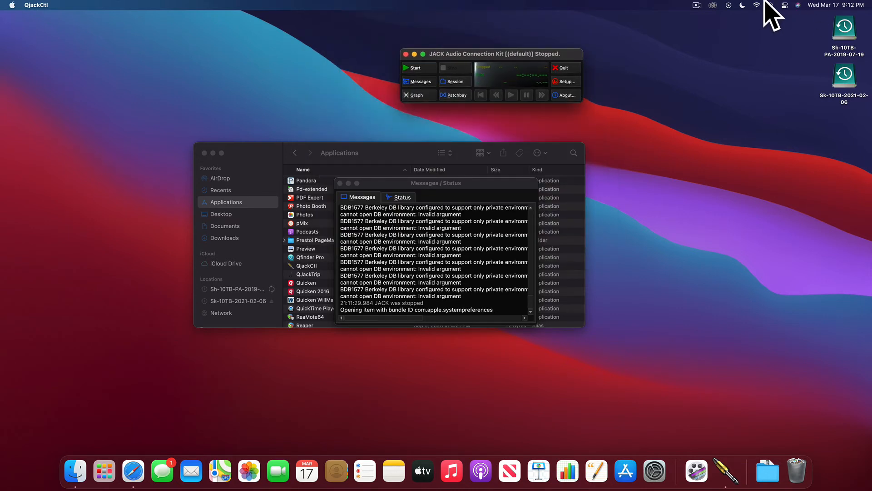
left_click(411, 69)
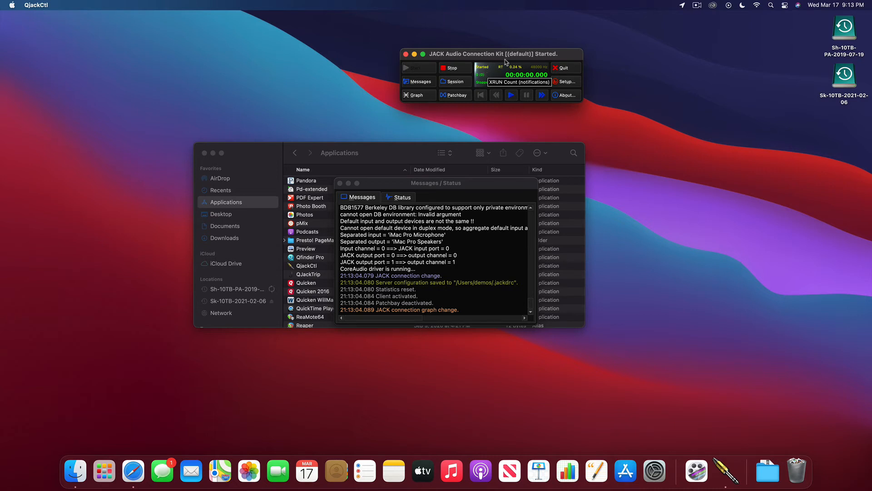
left_click(567, 82)
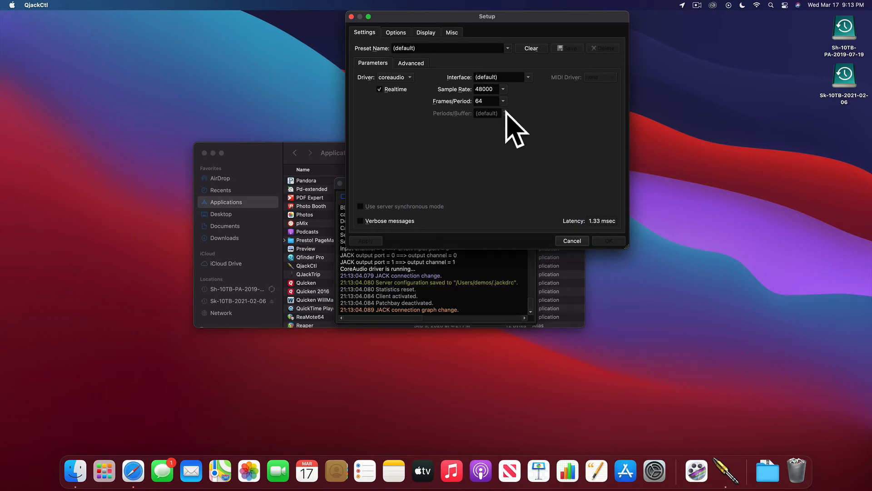
left_click(572, 241)
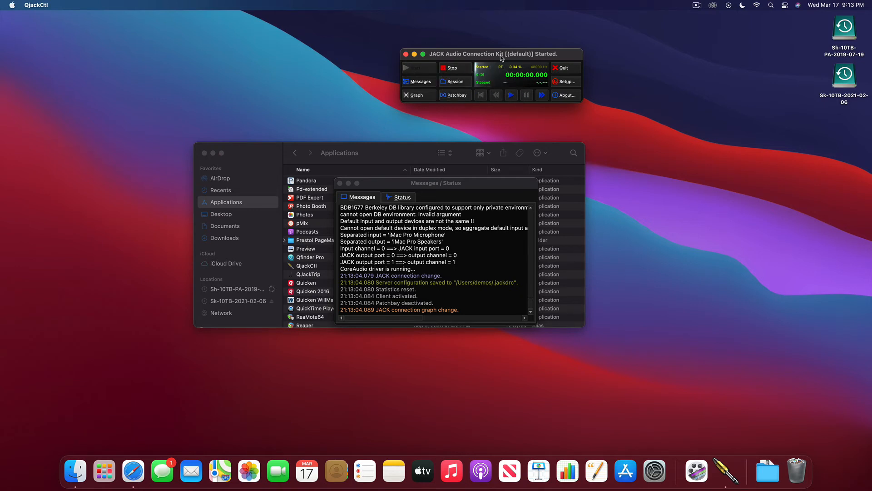
Step: Open the JACK connection graph, place its window beside the messages window, and select the system capture_1 port
mouse_move(502, 54)
left_mouse_down()
mouse_move(454, 45)
mouse_move(541, 45)
mouse_move(462, 43)
mouse_move(495, 55)
left_mouse_up()
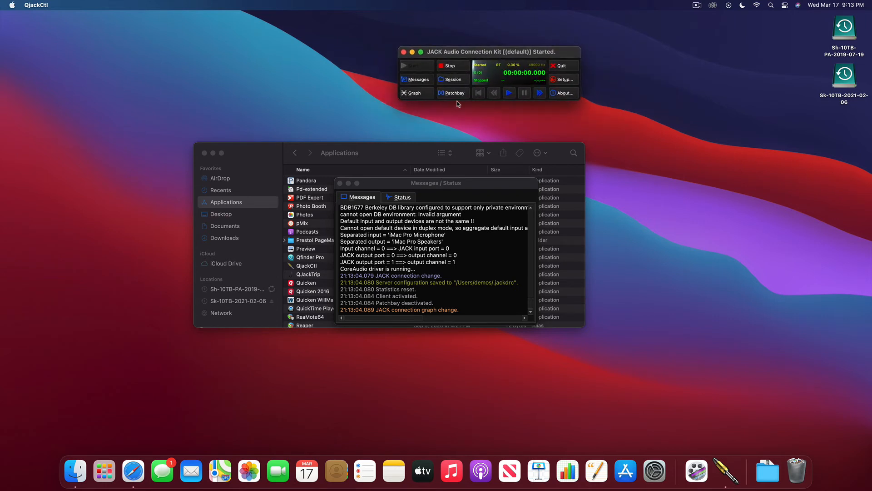
left_click(417, 95)
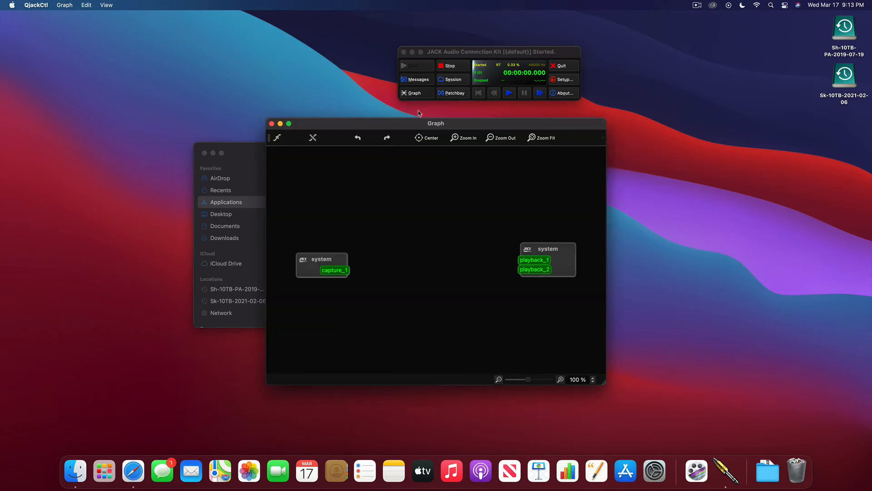
left_click_drag(420, 123, 619, 120)
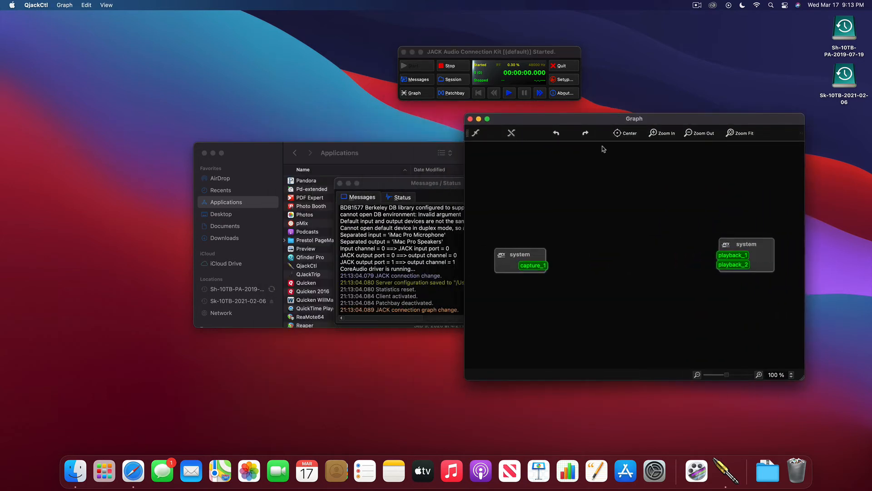
left_click_drag(533, 265, 566, 253)
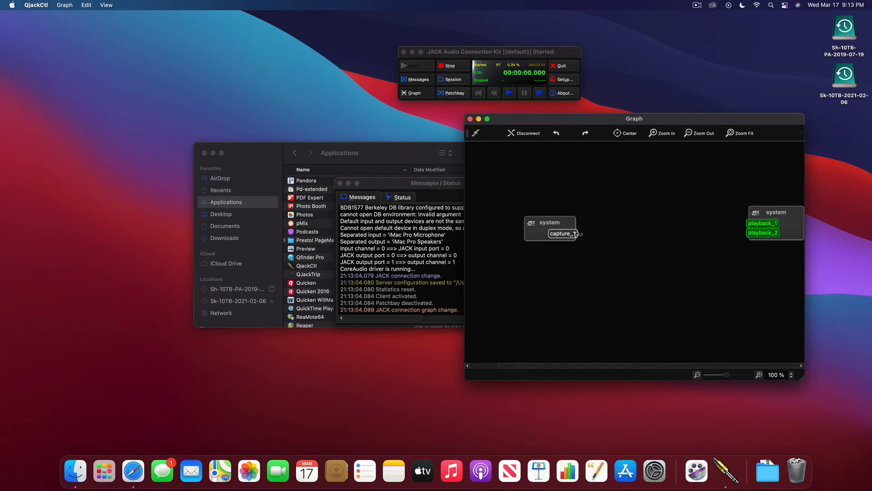
mouse_move(575, 234)
left_mouse_down()
mouse_move(629, 220)
mouse_move(555, 238)
mouse_move(561, 232)
left_mouse_up()
Step: Launch QJackTrip from the Applications folder and close the Finder window
left_click(398, 155)
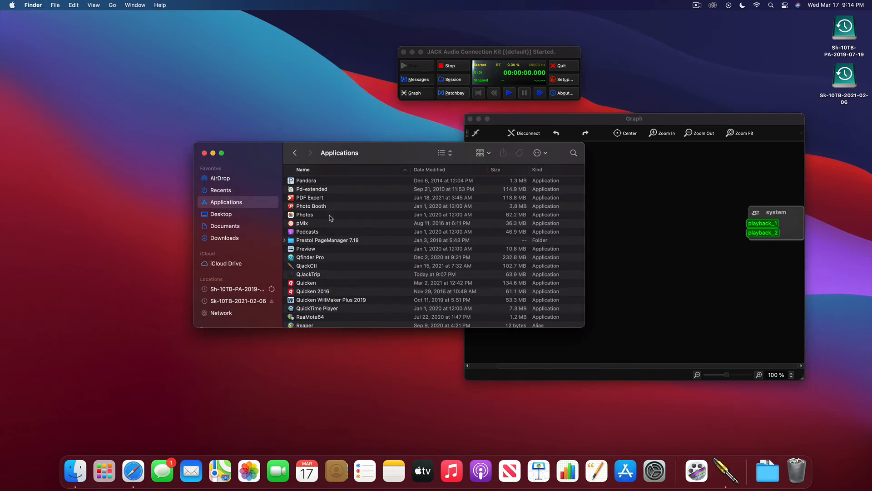
left_click(313, 276)
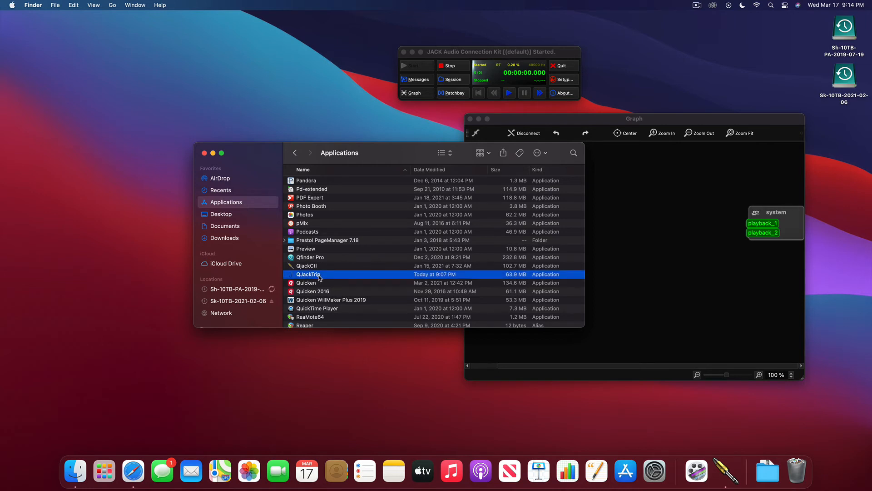
double_click(313, 274)
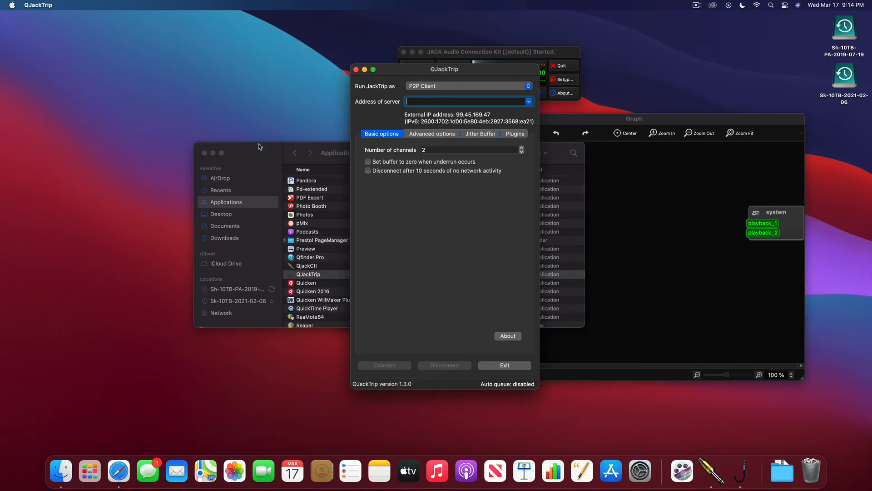
left_click_drag(258, 144, 170, 213)
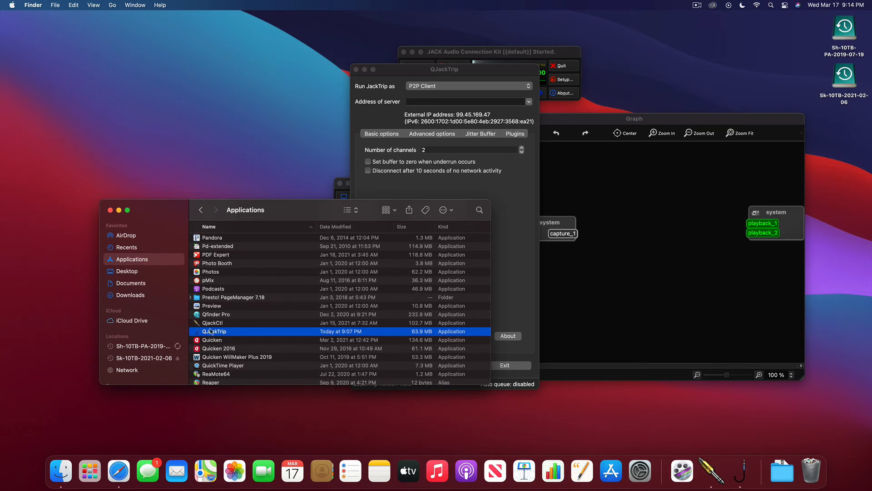
left_click(110, 211)
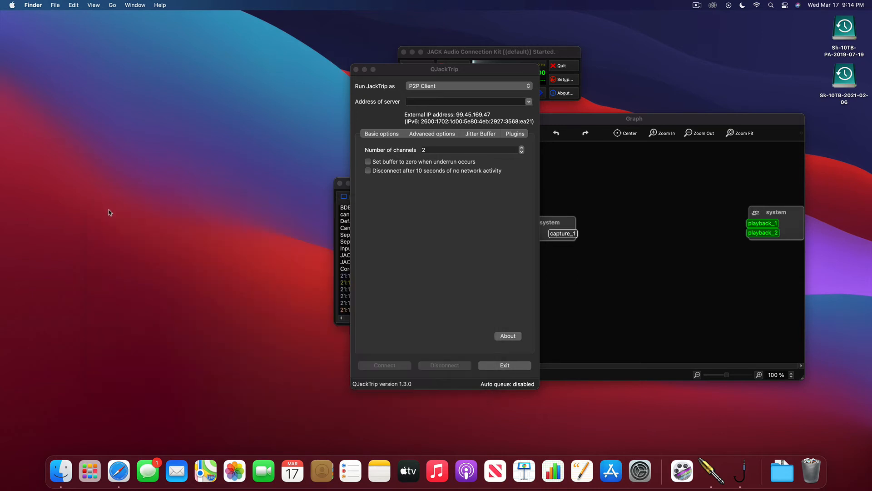
Step: Set QJackTrip to run as Hub Client with jackloop64.stanford.edu as the server address
left_click_drag(414, 68, 419, 31)
left_click(429, 50)
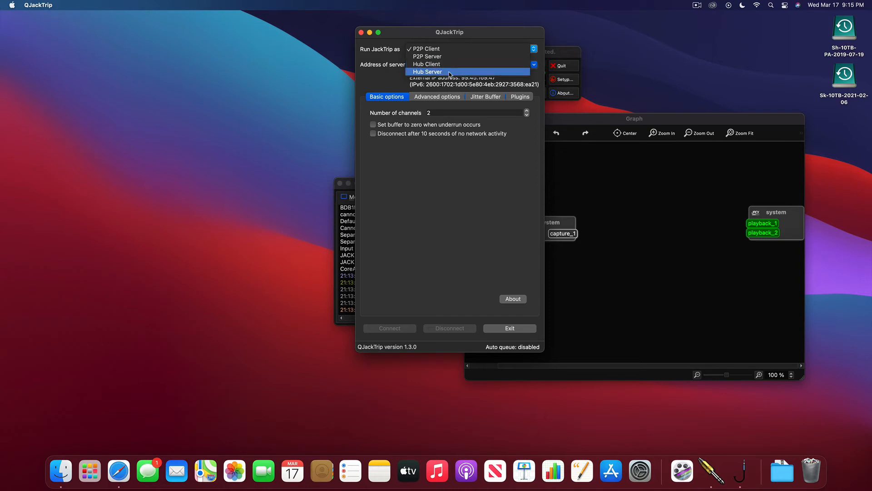
left_click(451, 66)
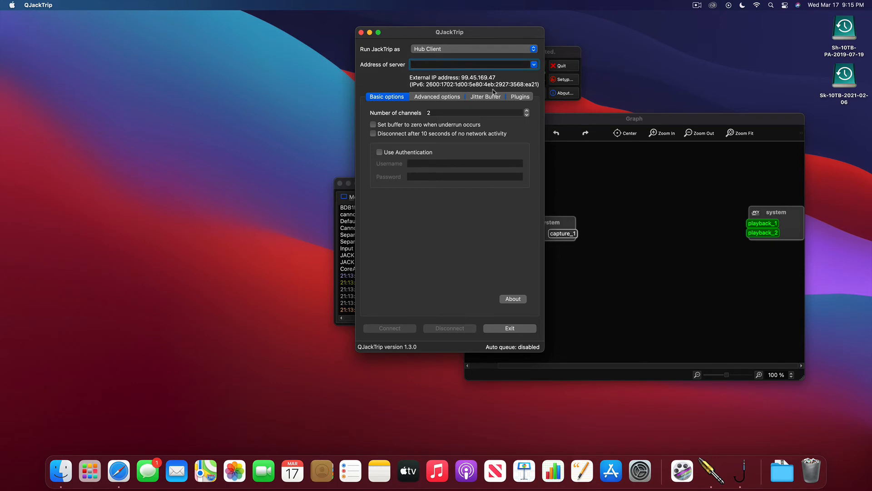
type("jackloop")
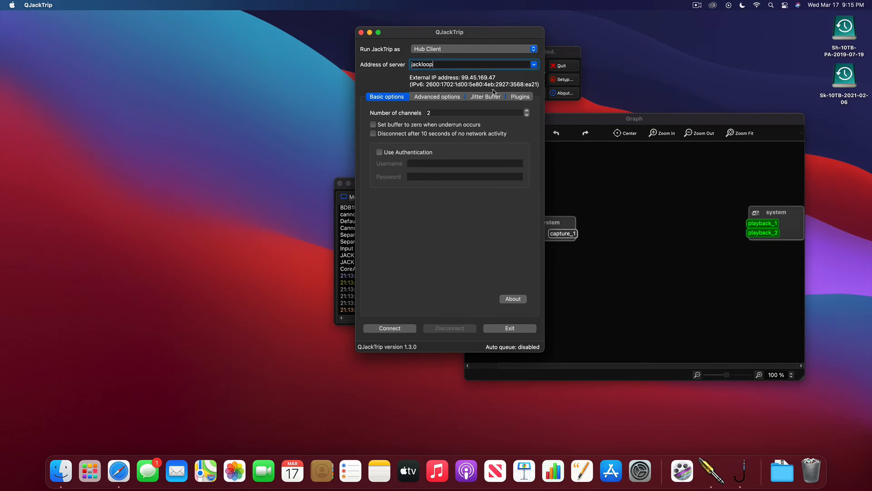
type("64.stanford.edu")
key("Tab")
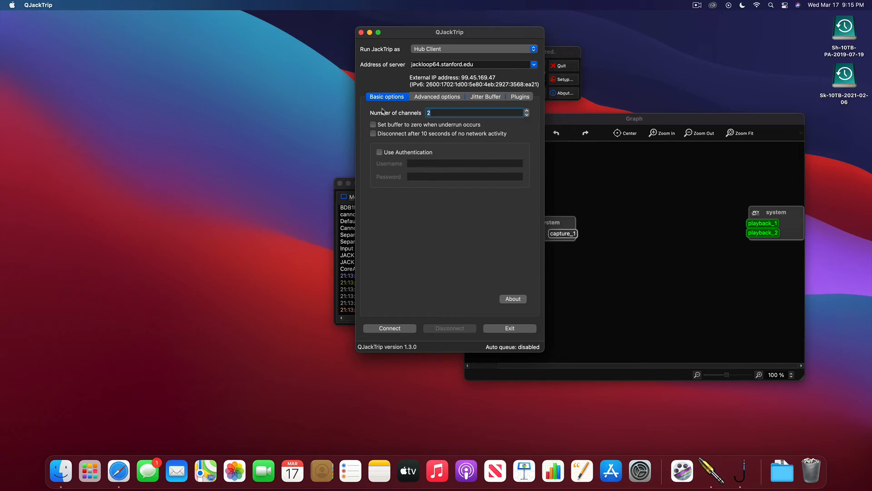
Step: Set the number of channels to 2 and enable setting the buffer to zero when underrun occurs
type("1")
key("BackSpace")
type("2")
left_click(373, 125)
Step: Examine the local and remote port settings in QJackTrip's advanced options
left_click(450, 97)
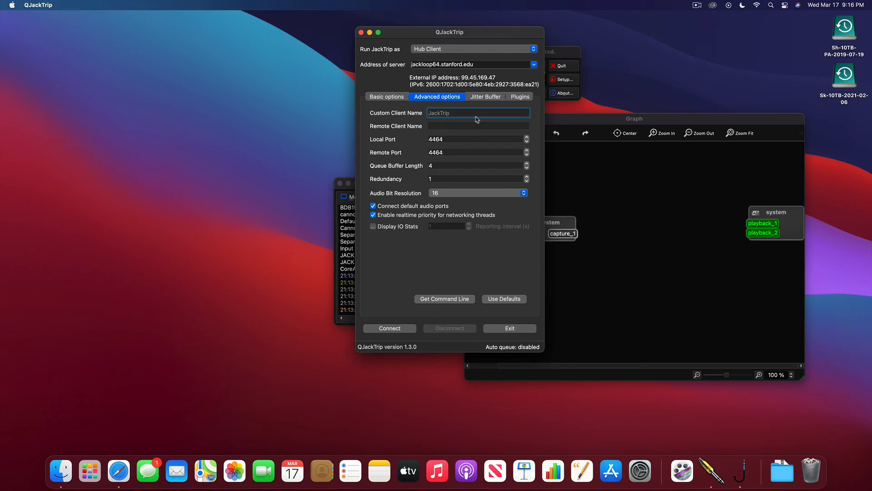
left_click(449, 140)
left_click_drag(450, 140, 402, 139)
left_click_drag(461, 155, 380, 150)
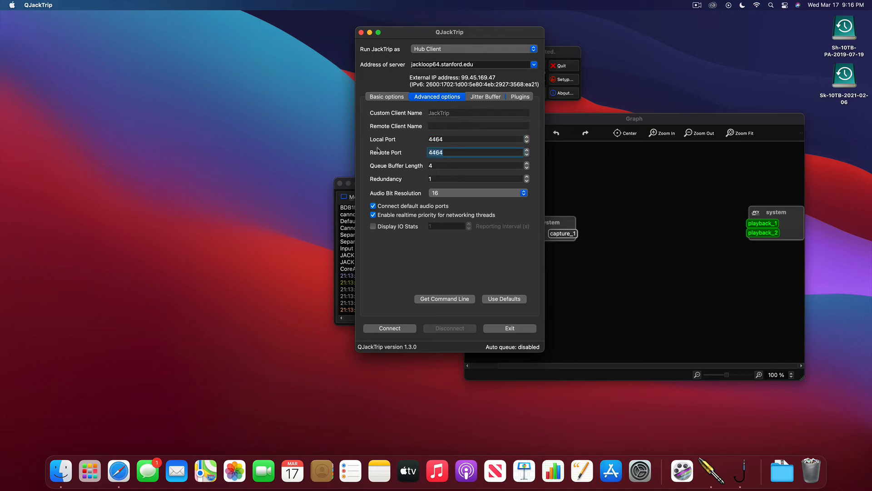
left_click_drag(466, 138, 384, 137)
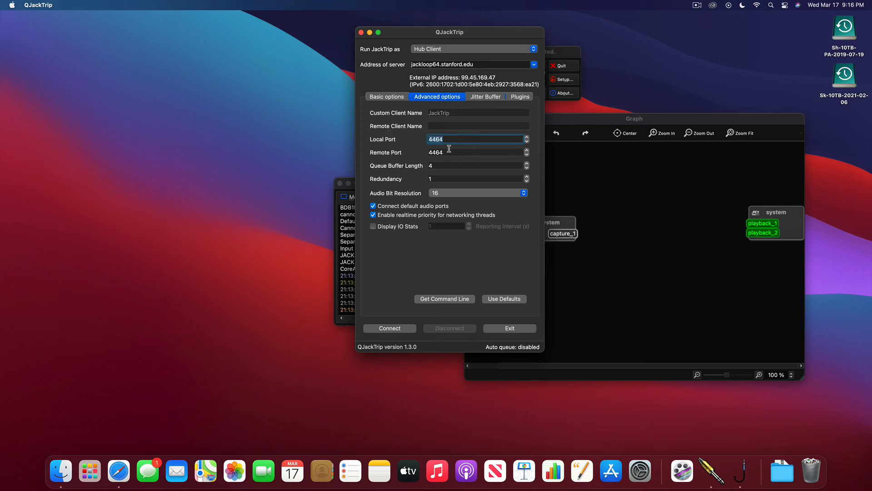
left_click_drag(453, 152, 404, 149)
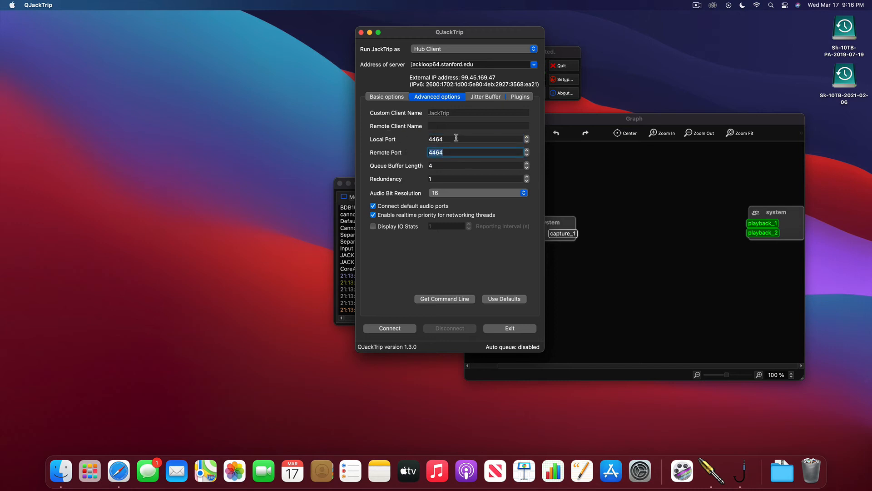
left_click_drag(461, 138, 384, 136)
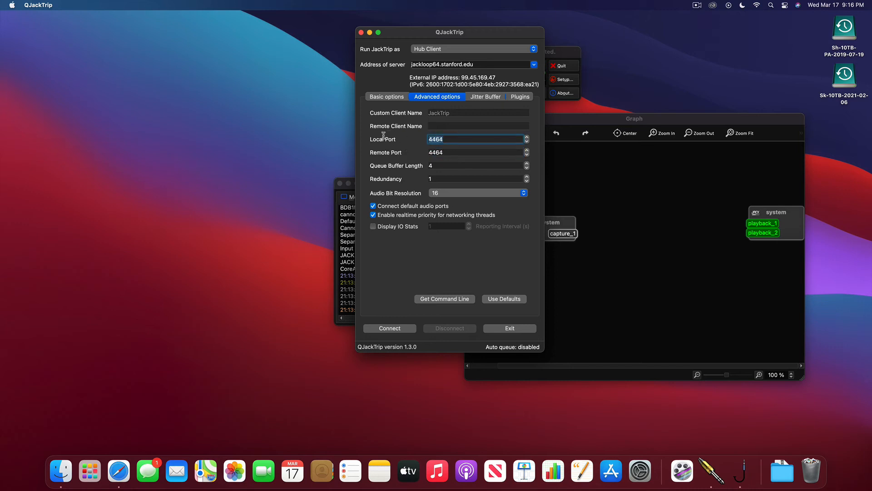
double_click(439, 152)
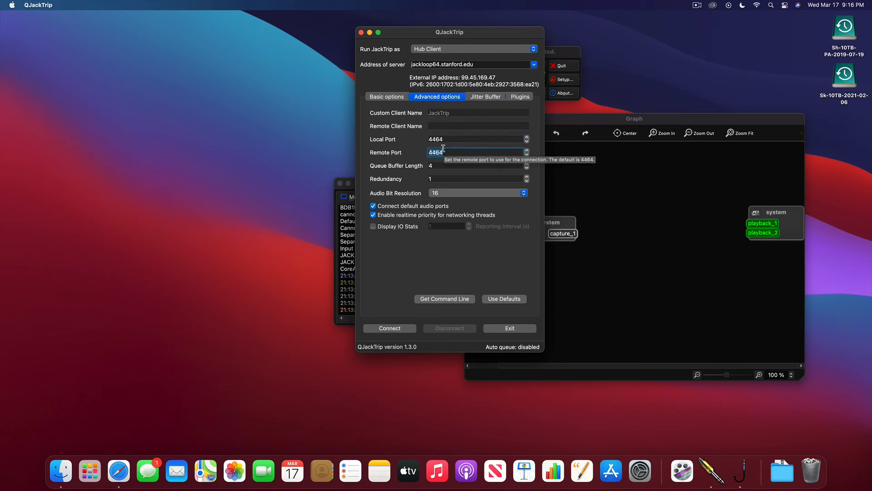
left_click_drag(455, 138, 407, 150)
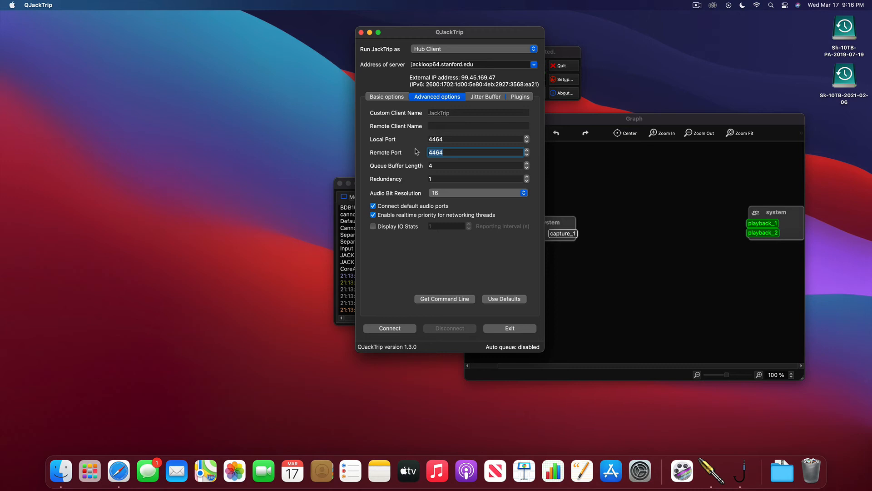
Step: Examine the remote port, queue buffer length and audio bit resolution choices, keeping the bit resolution at 16
left_click_drag(453, 152, 388, 151)
key("shift+Tab")
key("Tab")
key("Tab")
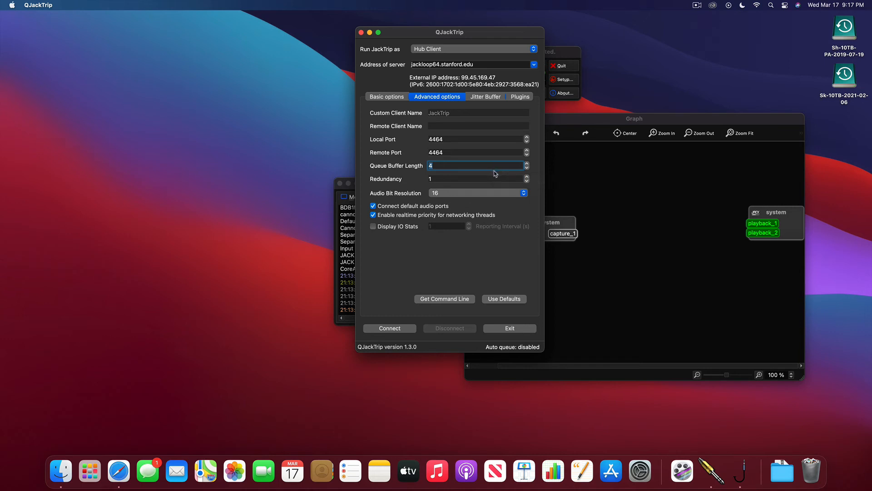
left_click(470, 194)
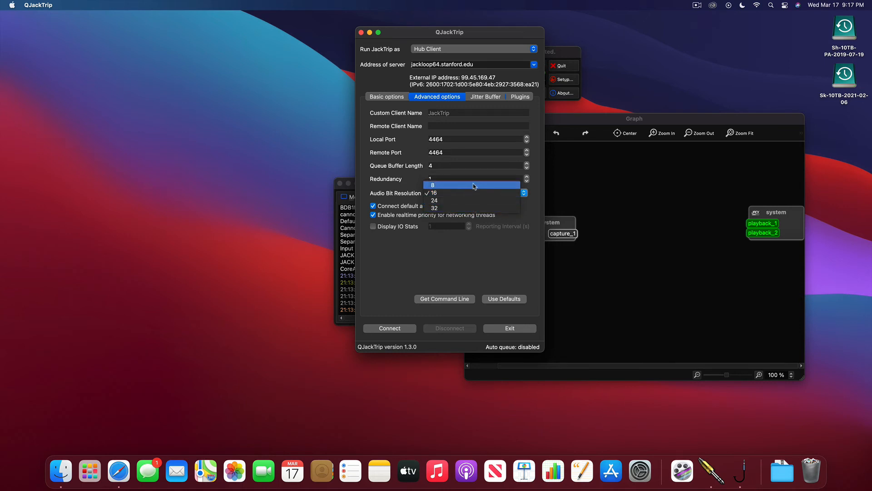
left_click(475, 193)
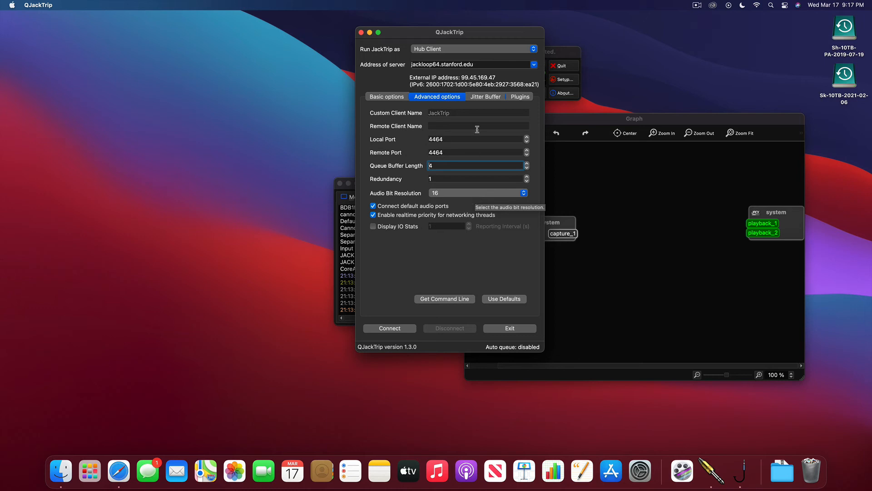
Step: Try setting the jitter buffer's queue length automatically, and switch that option off again
left_click(486, 97)
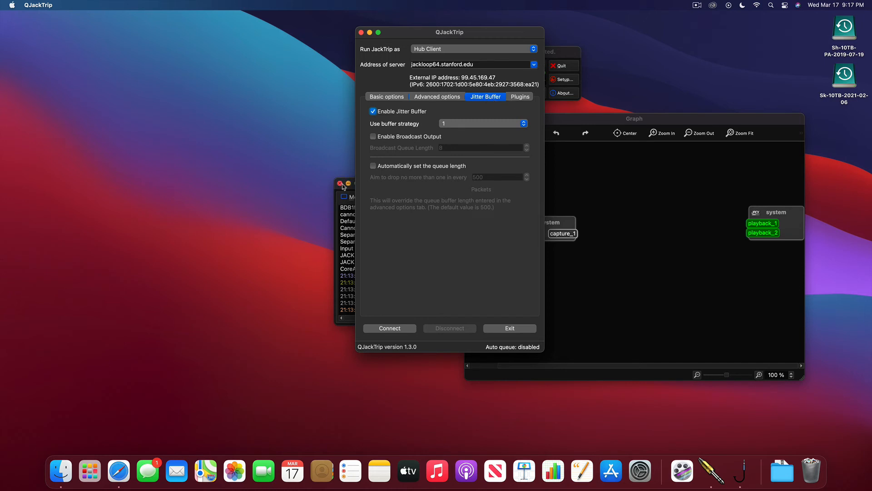
left_click(373, 167)
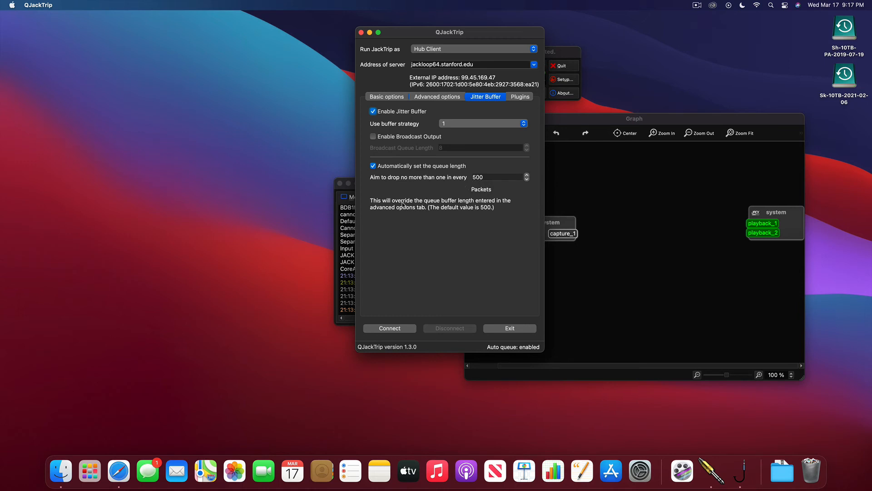
left_click(373, 167)
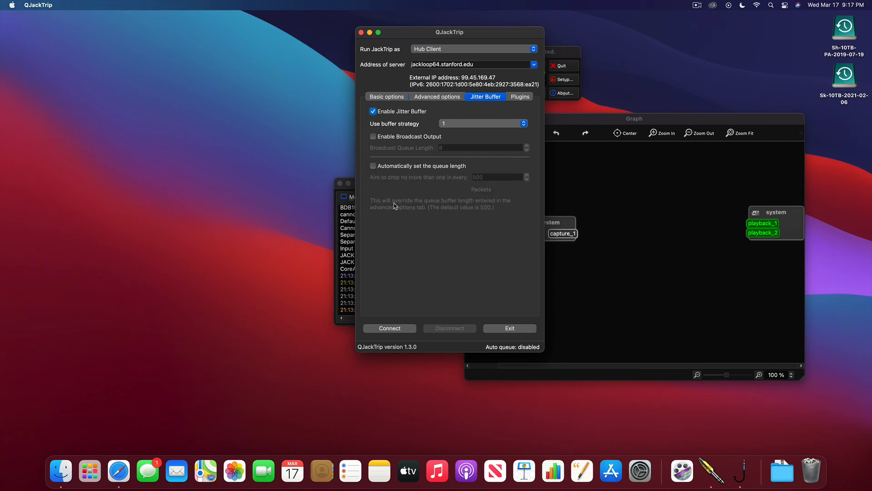
Step: Try the jitter buffer's broadcast output, switch it off again and keep buffer strategy 1
left_click(373, 137)
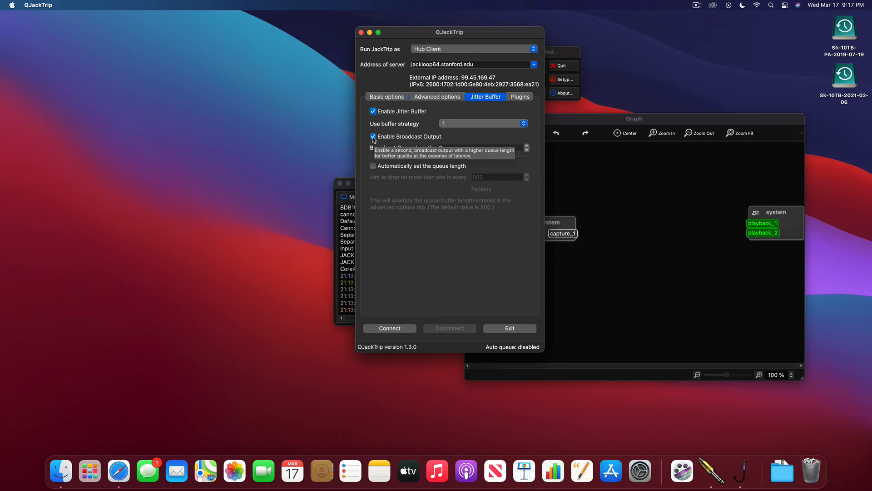
left_click(374, 137)
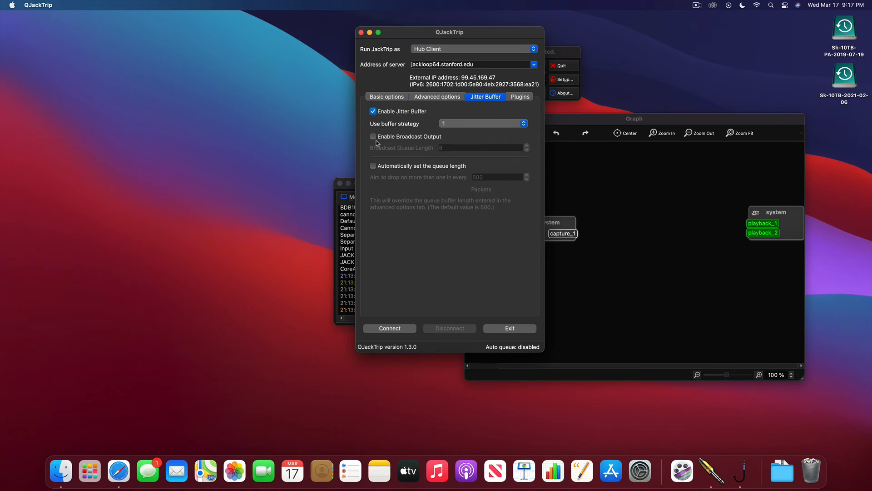
left_click(373, 138)
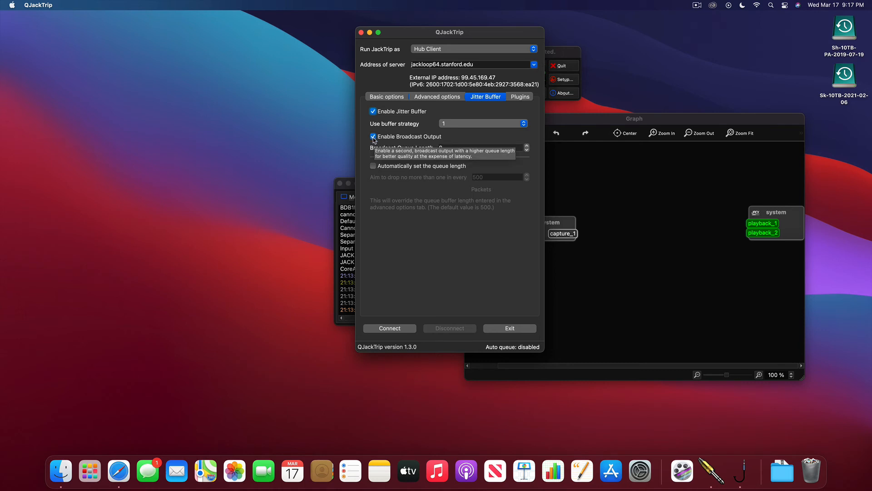
left_click(373, 137)
left_click(501, 125)
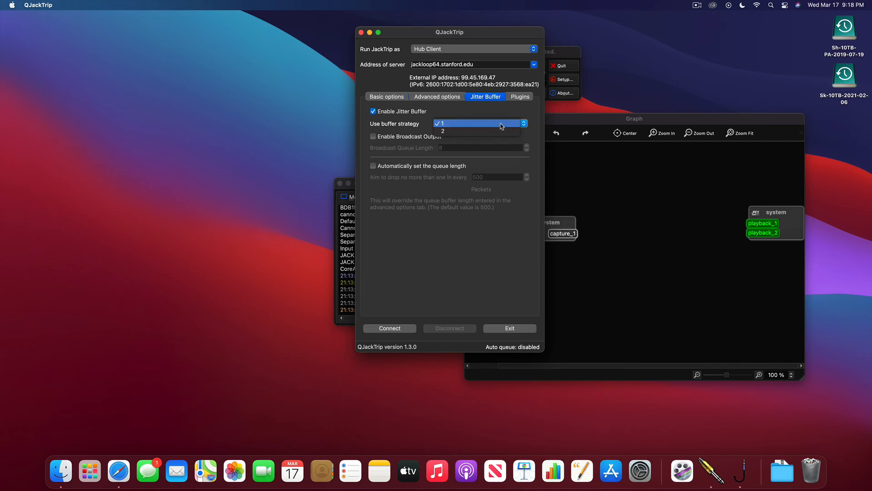
left_click(504, 123)
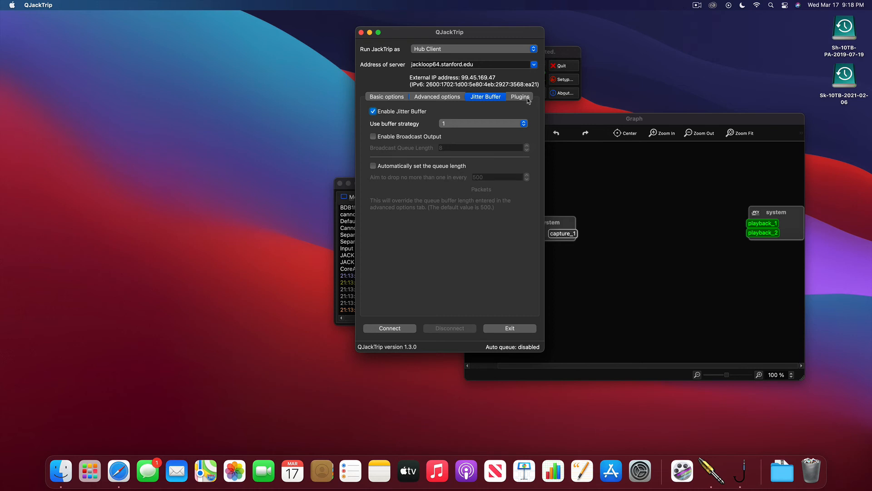
Step: Enable the Limiter and Compressor plugins for outgoing audio
left_click(529, 99)
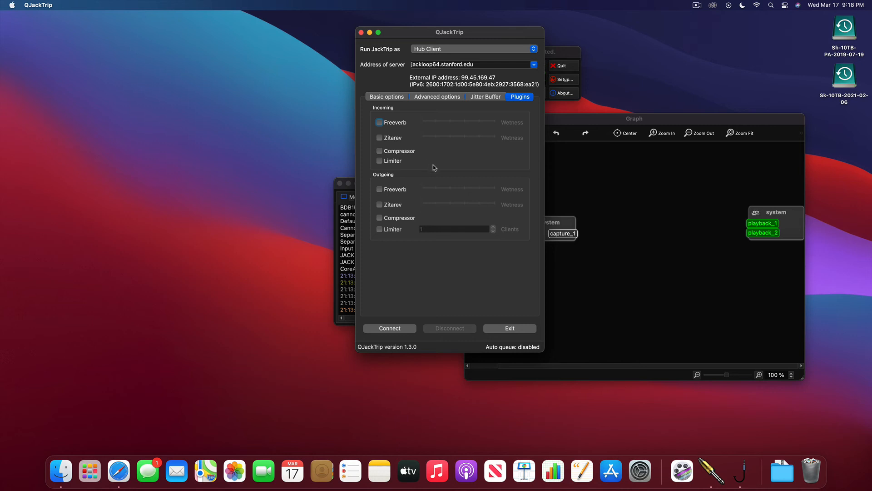
left_click(393, 231)
left_click(380, 219)
Step: Try the incoming Freeverb and Zitarev reverbs one at a time with different wetness settings, and switch both off
left_click(379, 123)
left_click_drag(421, 121, 441, 120)
mouse_move(443, 122)
left_mouse_down()
mouse_move(469, 121)
mouse_move(452, 122)
left_mouse_up()
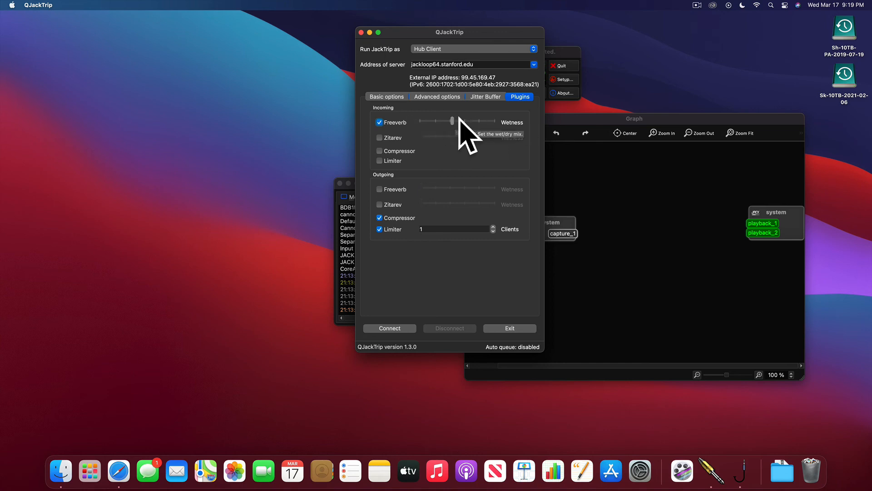
left_click(379, 123)
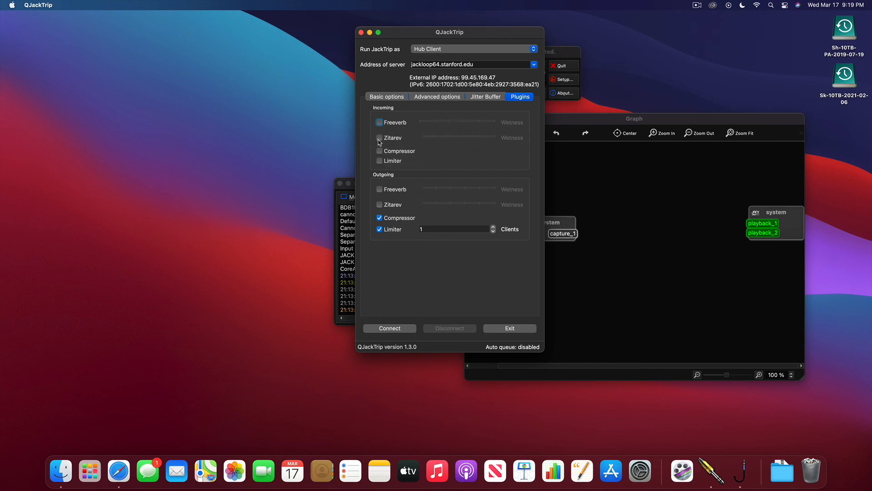
left_click(379, 138)
mouse_move(446, 137)
left_mouse_down()
mouse_move(475, 137)
mouse_move(436, 137)
mouse_move(445, 136)
left_mouse_up()
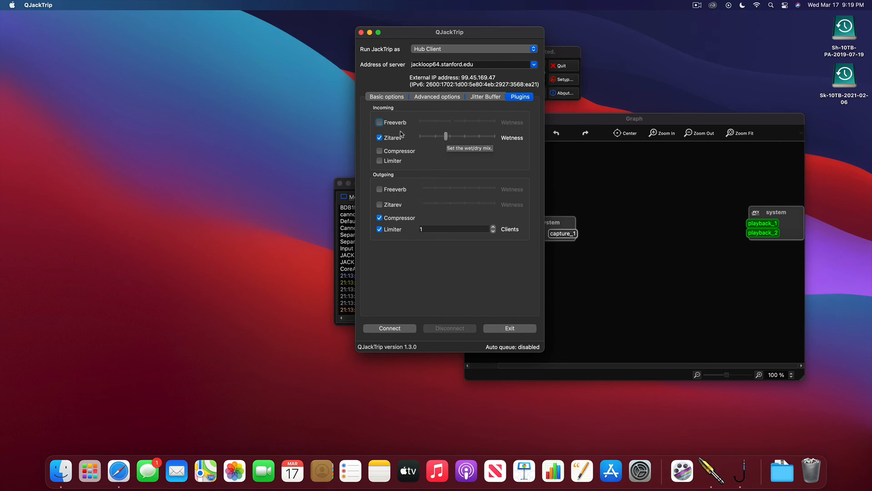
left_click(380, 138)
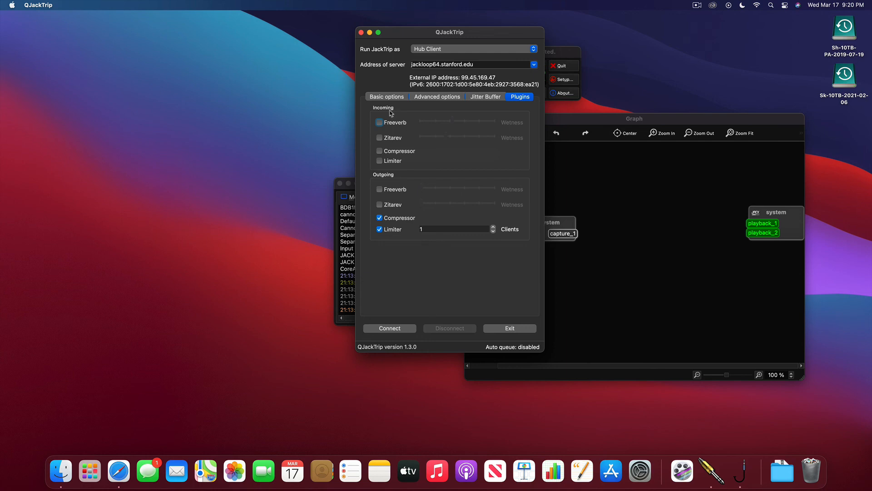
Step: Enable a reverb plugin for incoming audio and raise its wetness to the maximum
left_click(379, 122)
left_click_drag(452, 121, 462, 121)
left_click(380, 138)
left_click(379, 123)
left_click_drag(446, 136, 573, 136)
Step: Connect to the hub server from the basic options and end the connection again
left_click(386, 97)
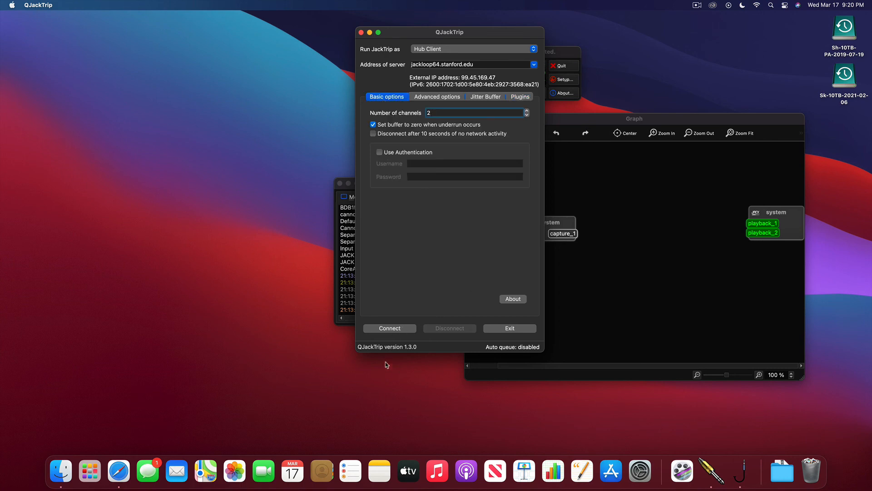
left_click(396, 328)
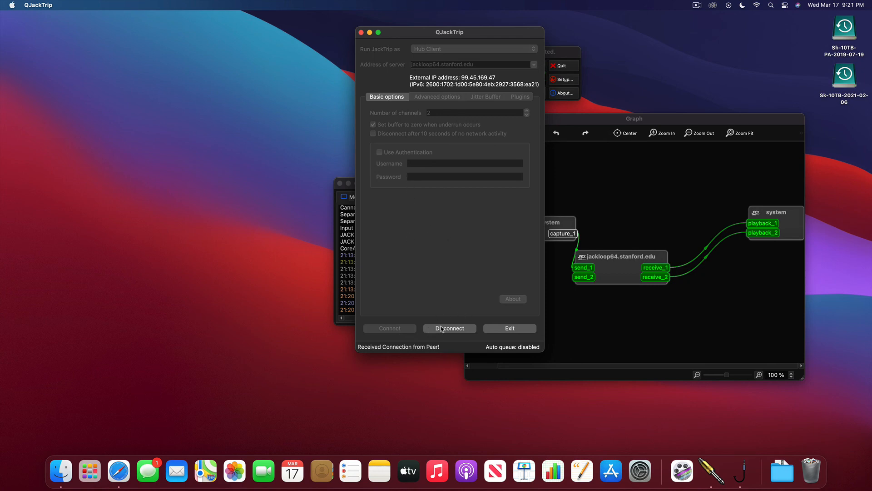
left_click(456, 329)
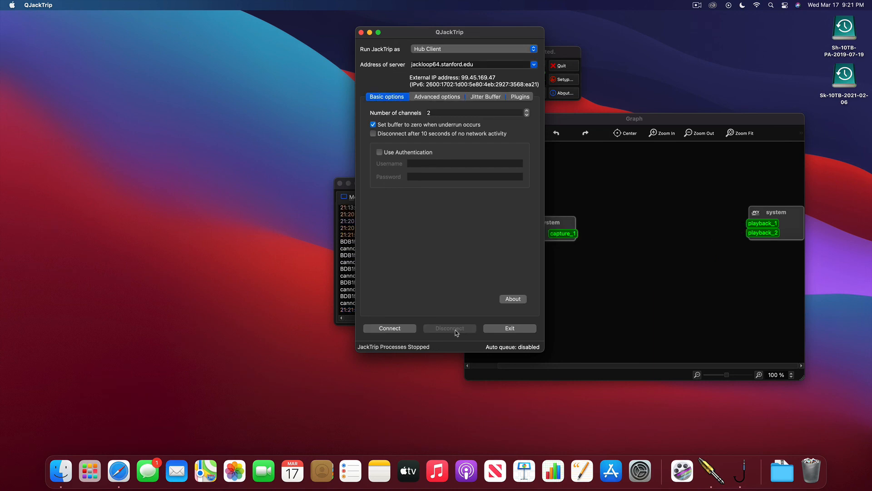
Step: View the equivalent command line for the current options and the available JackTrip run modes, keeping Hub Client
left_click(437, 97)
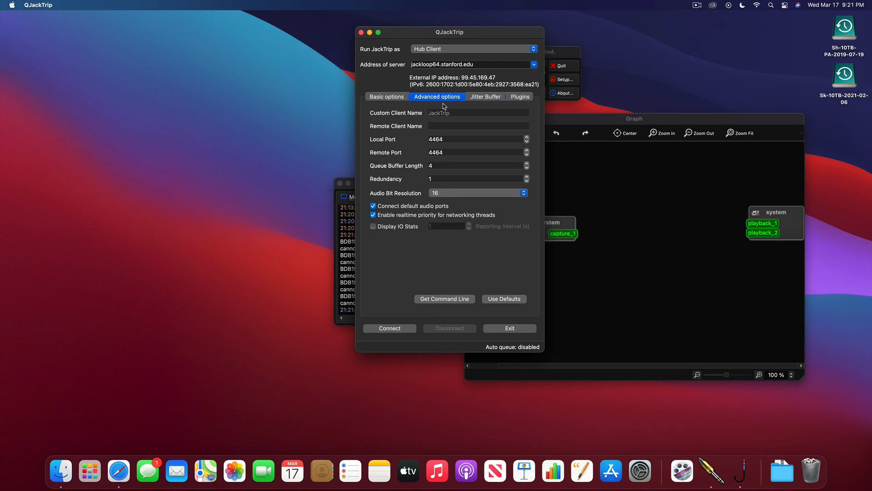
left_click(454, 302)
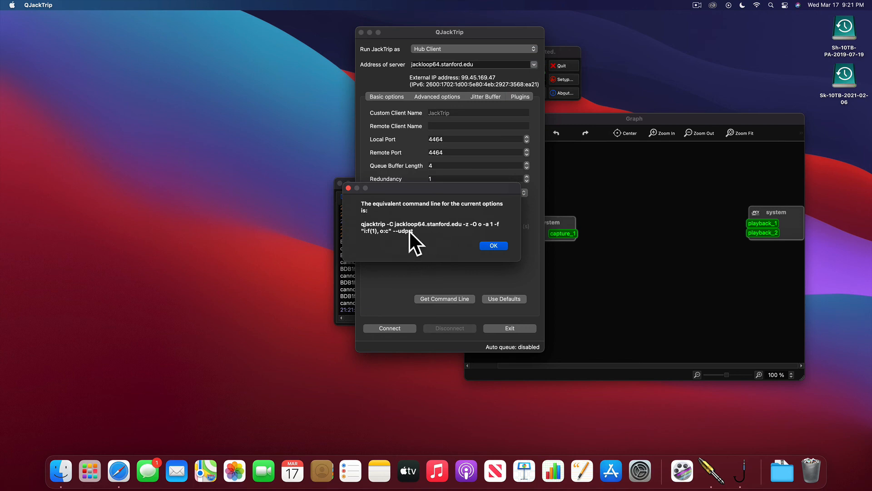
left_click(493, 246)
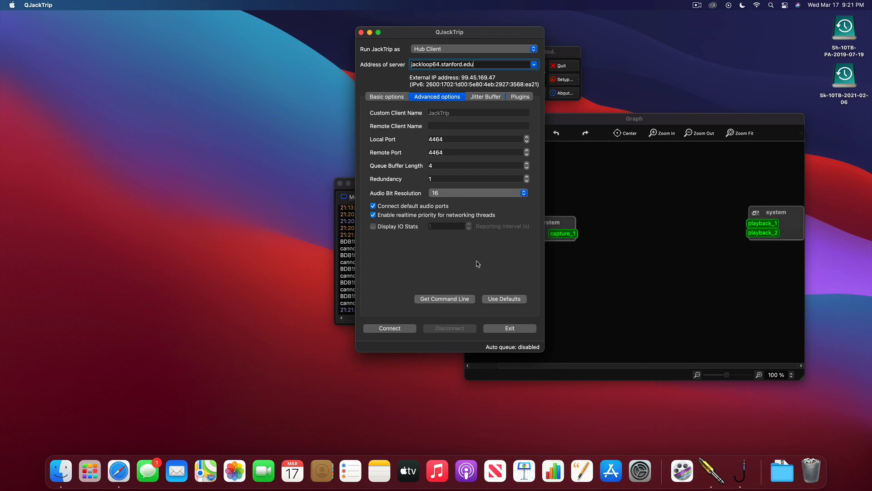
left_click(501, 50)
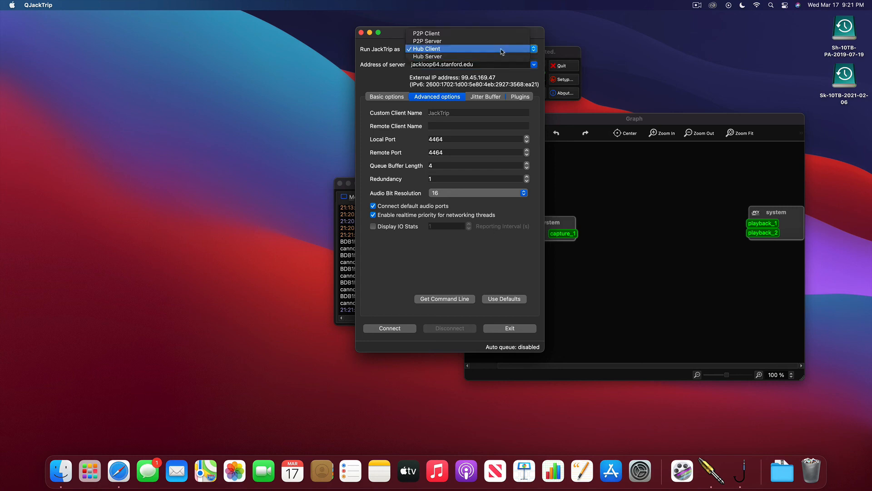
left_click(501, 50)
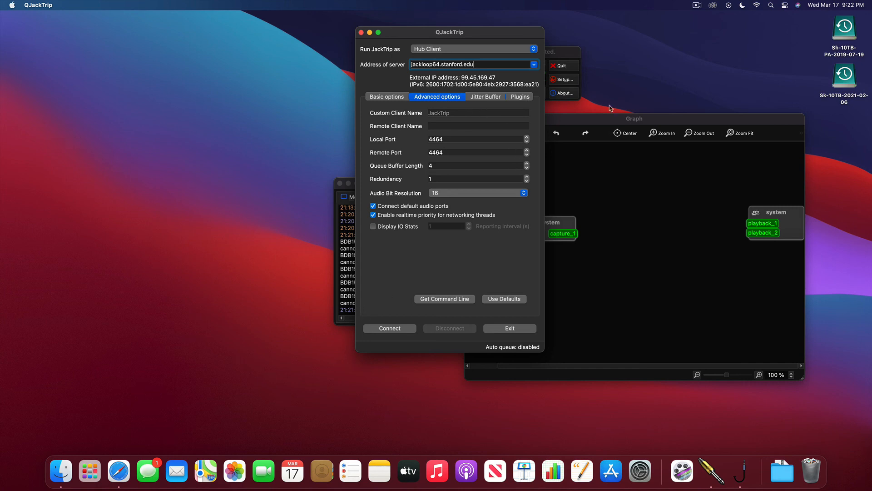
Step: Move the QJackTrip window aside to check the windows behind it, and exit QJackTrip
left_click_drag(505, 34, 285, 48)
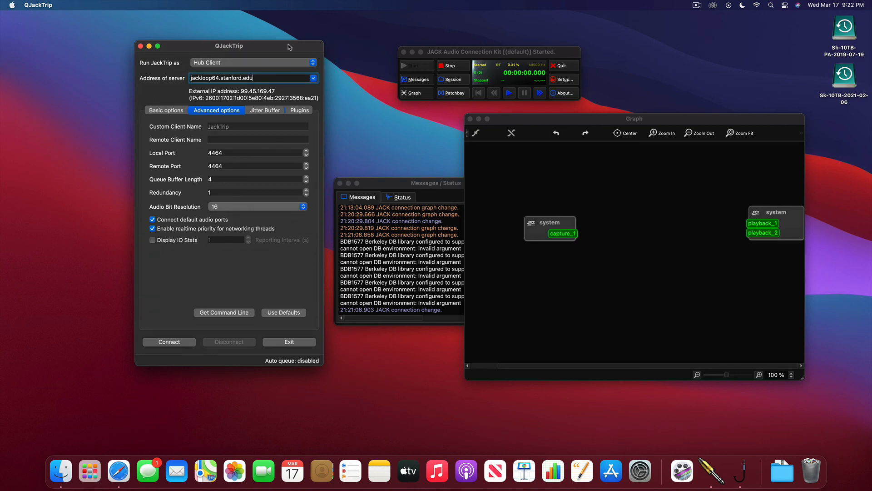
left_click_drag(259, 47, 511, 64)
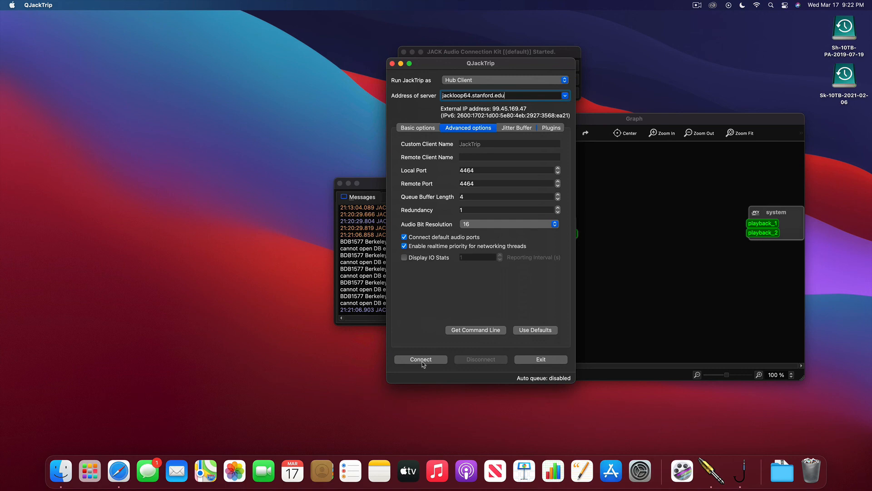
left_click(545, 360)
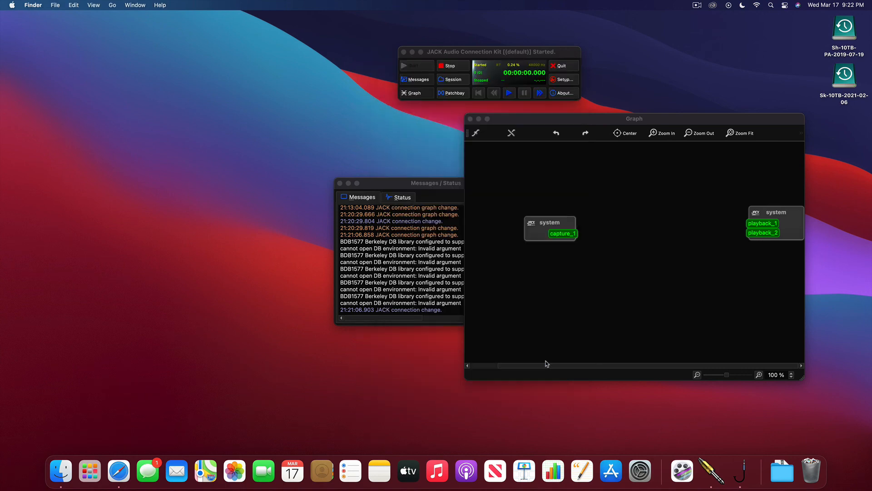
Step: Stop the JACK server and quit QjackCtl
left_click_drag(494, 51, 447, 46)
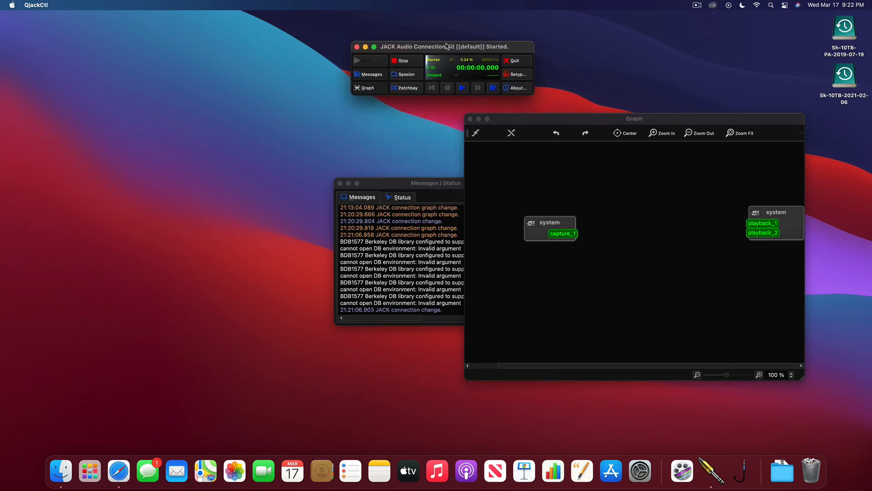
left_click(404, 62)
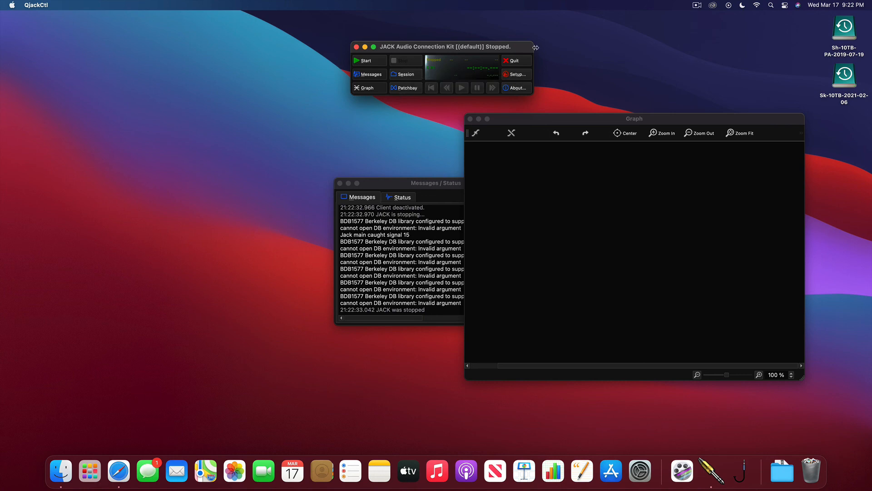
left_click(520, 64)
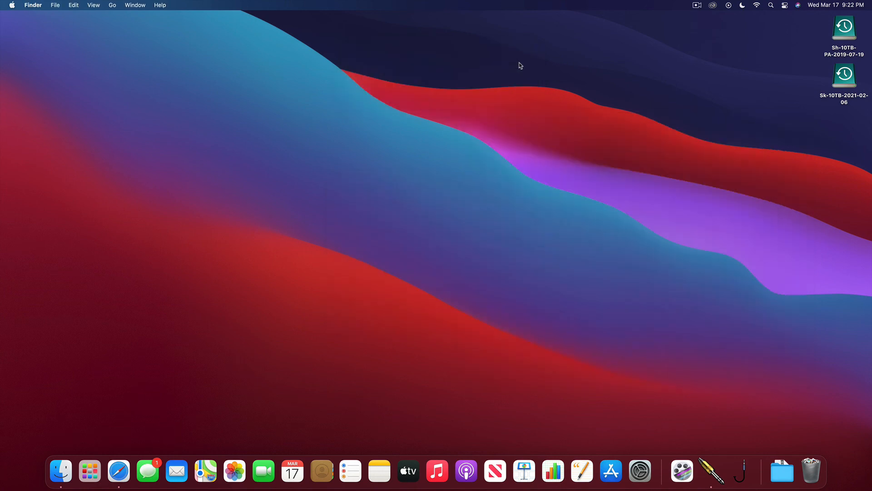